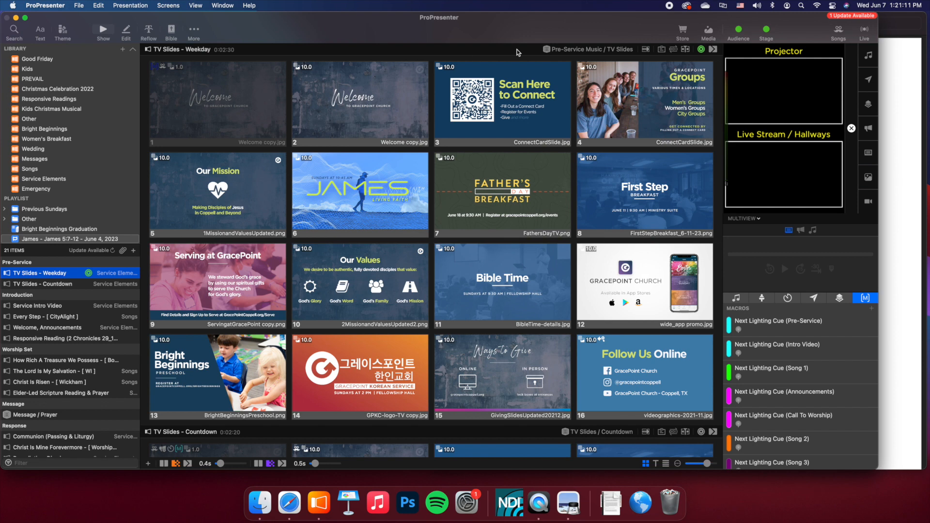
- Switch to Preview and examine the scripture passages in the sermon notes PDF, including the date, title and reading
click(897, 15)
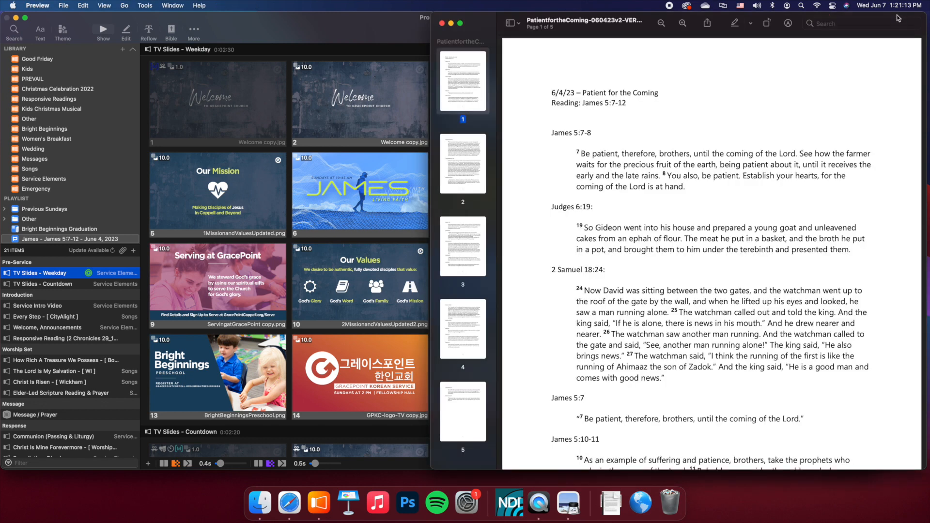
drag(623, 28, 627, 28)
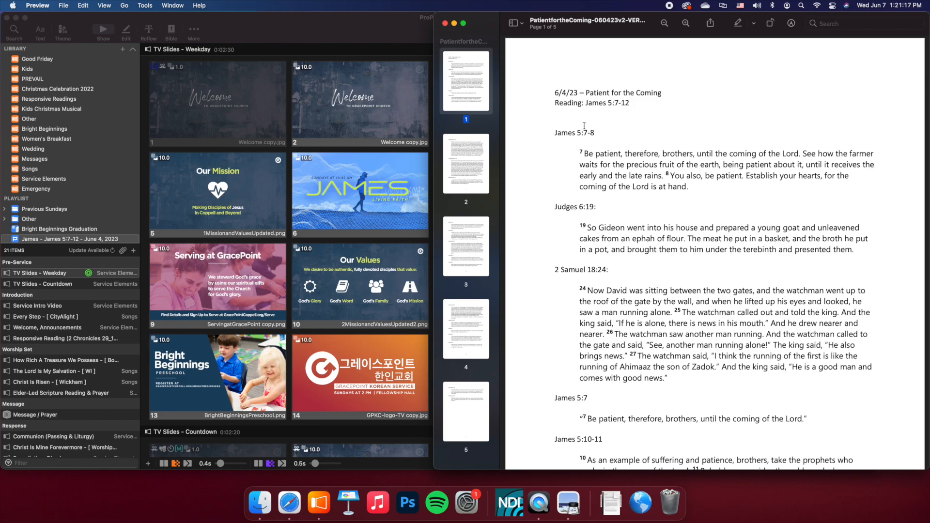
scroll(599, 145, down, 20)
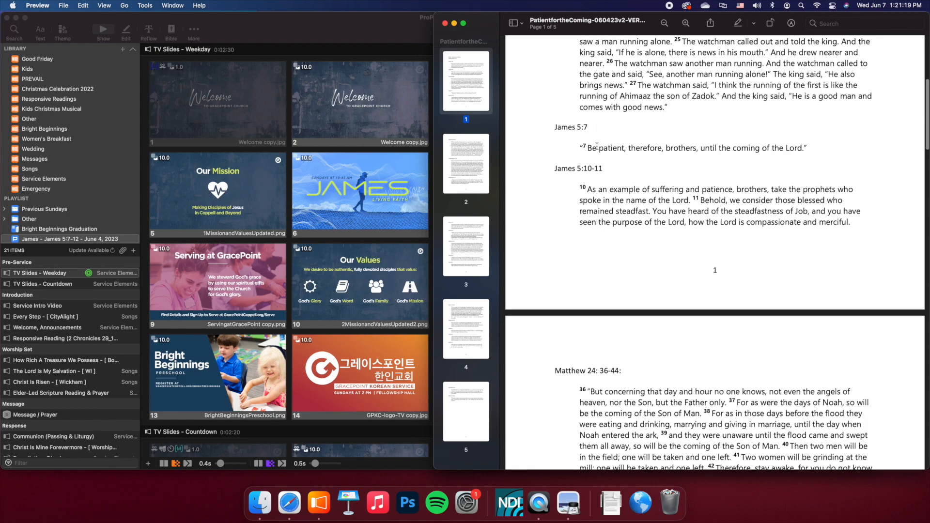
scroll(598, 146, up, 20)
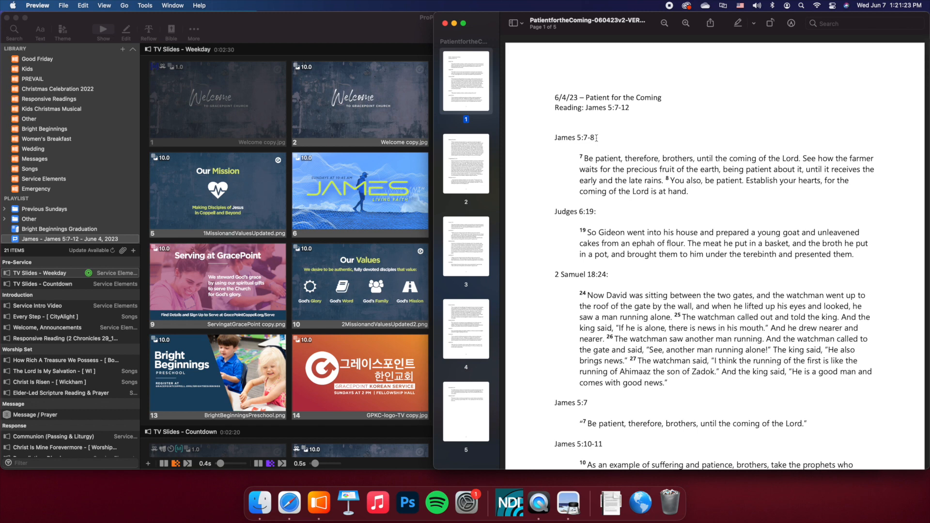
drag(581, 108, 642, 108)
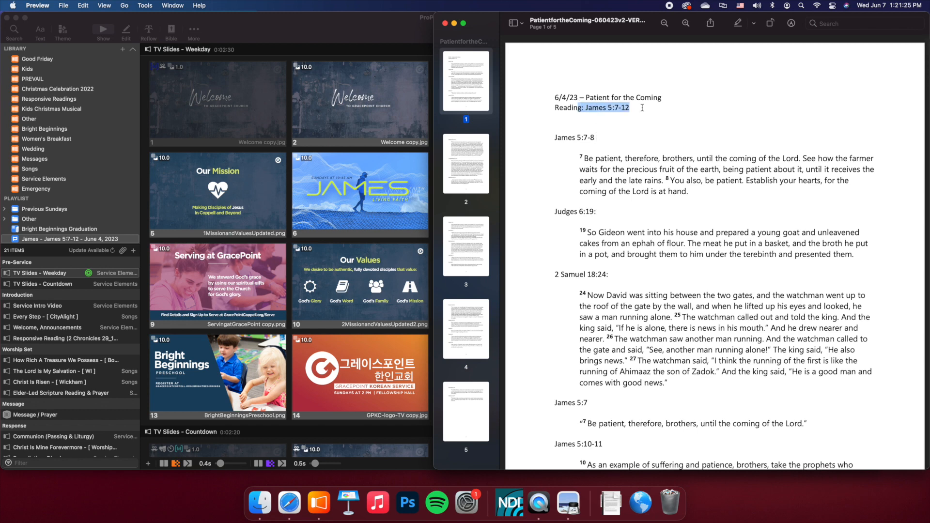
click(643, 108)
scroll(639, 145, down, 8)
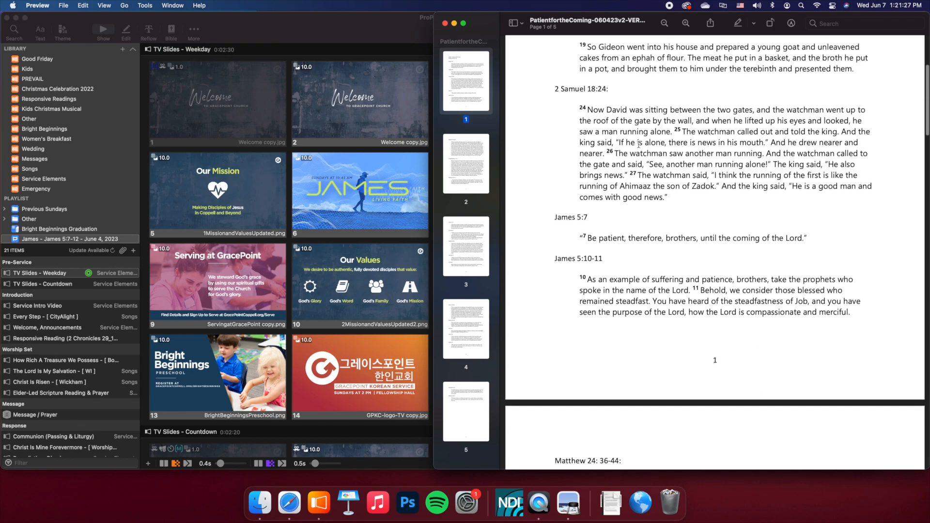
scroll(640, 144, down, 20)
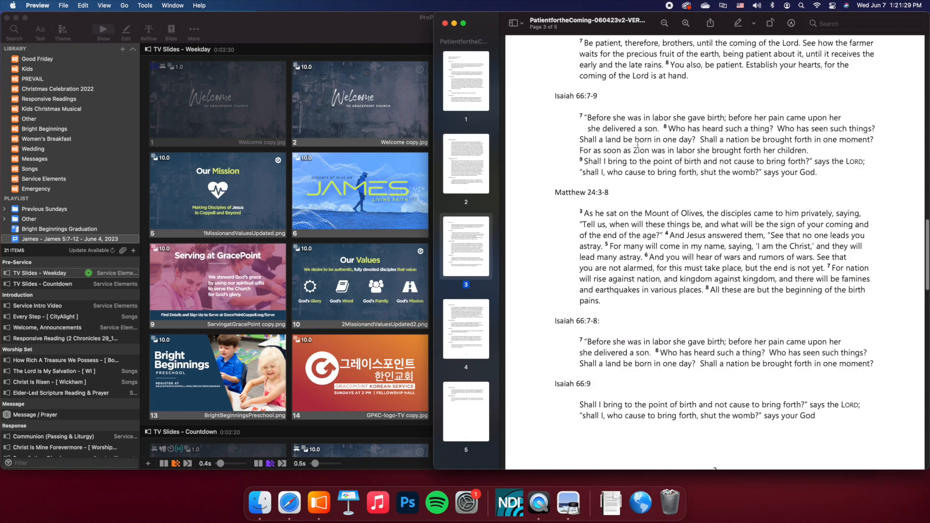
scroll(637, 145, down, 20)
scroll(638, 148, up, 20)
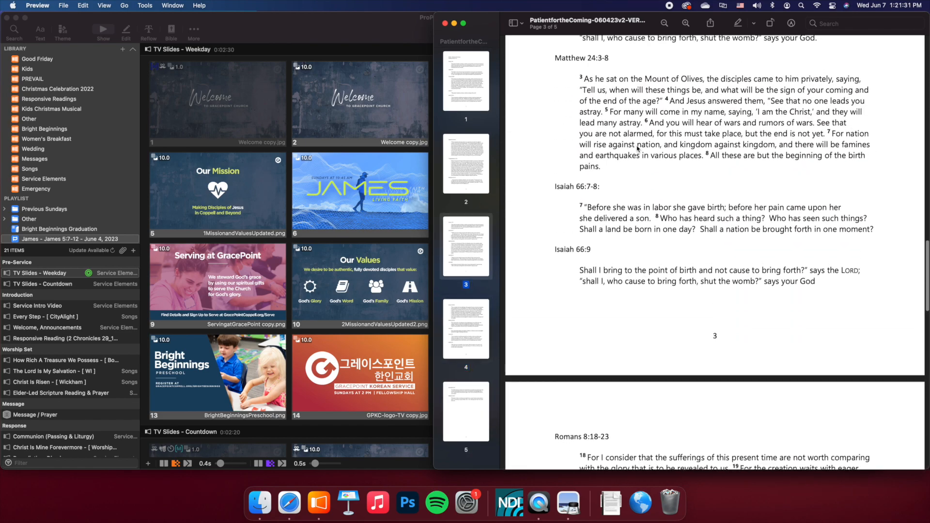
scroll(637, 148, up, 15)
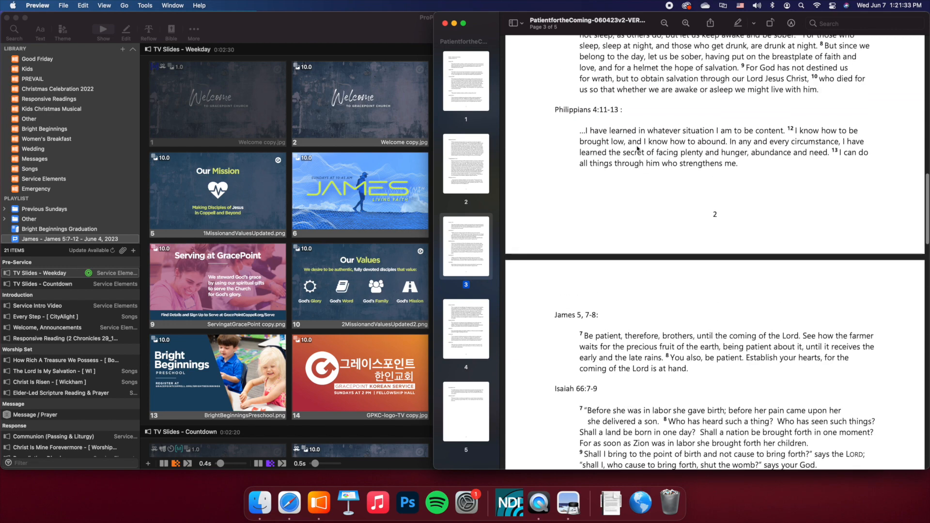
scroll(637, 148, up, 20)
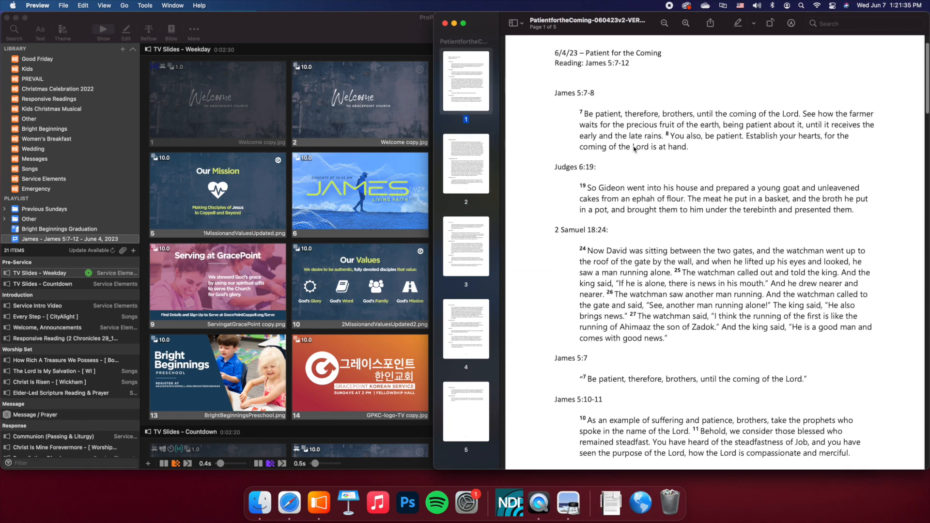
scroll(634, 148, up, 3)
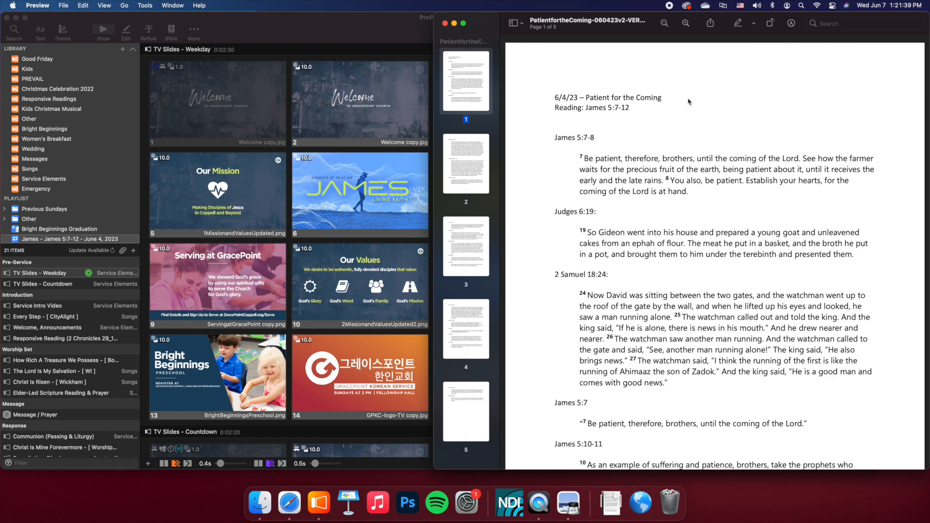
- Zoom out the sermon notes PDF one level and narrow its window to uncover more of the slides behind it
click(664, 23)
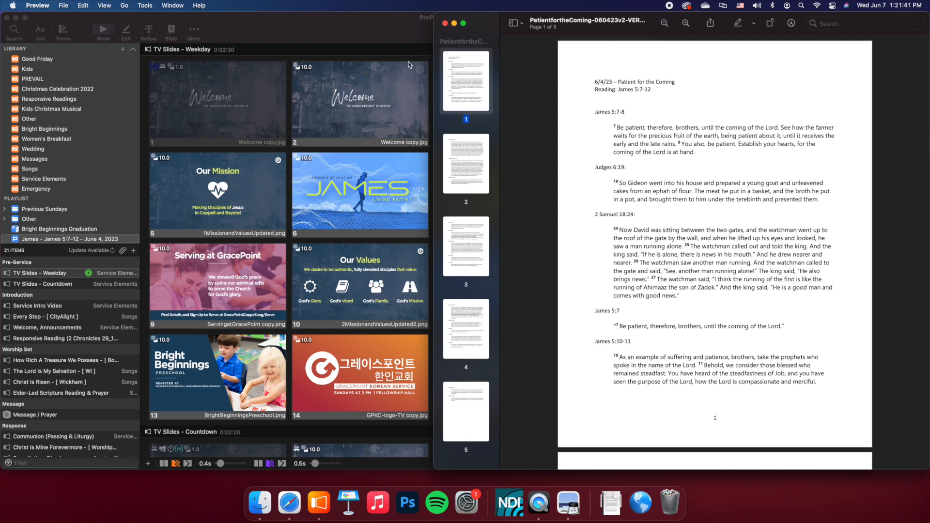
drag(432, 64, 540, 64)
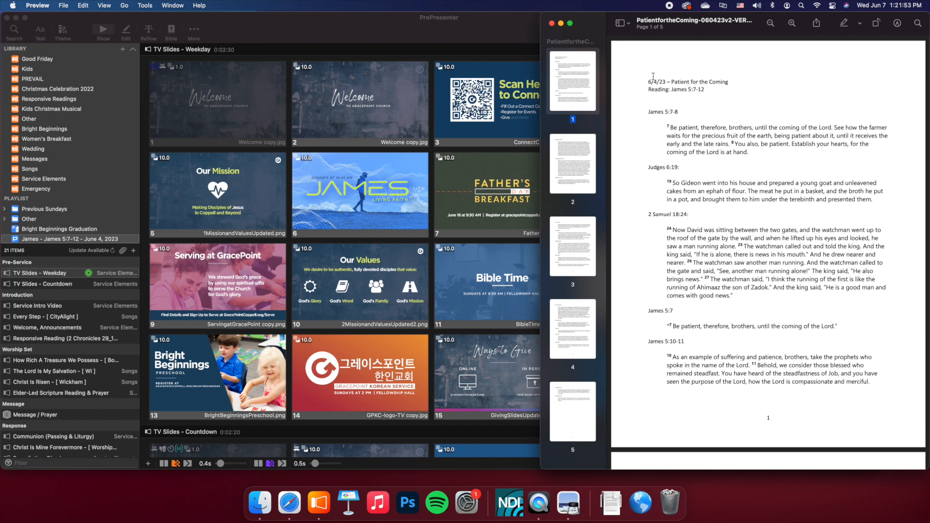
- Switch to ProPresenter and duplicate the 5-28-23 presentation in the Messages library
click(442, 37)
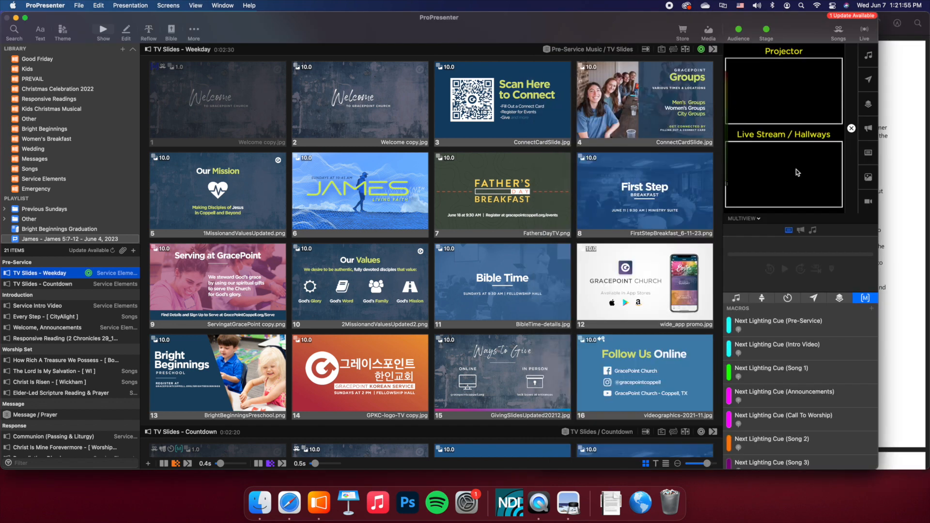
click(20, 51)
click(41, 160)
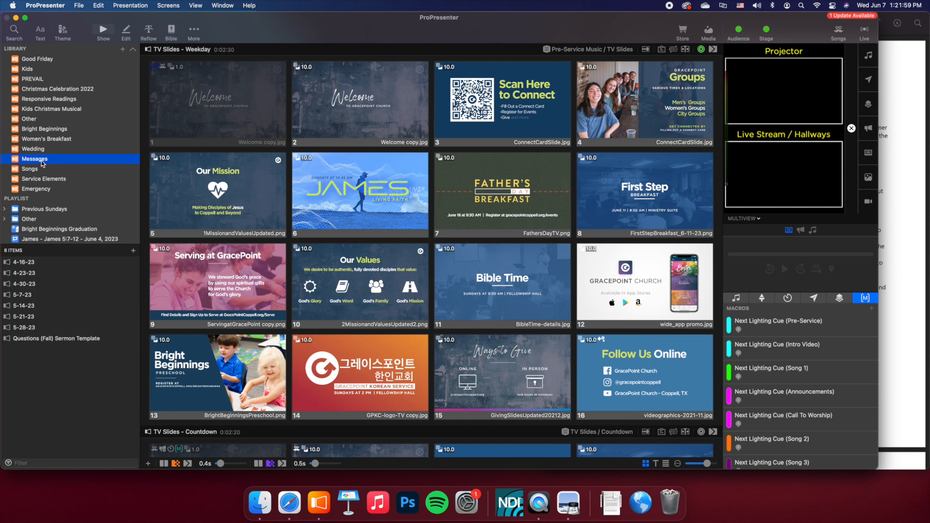
click(19, 327)
right_click(19, 328)
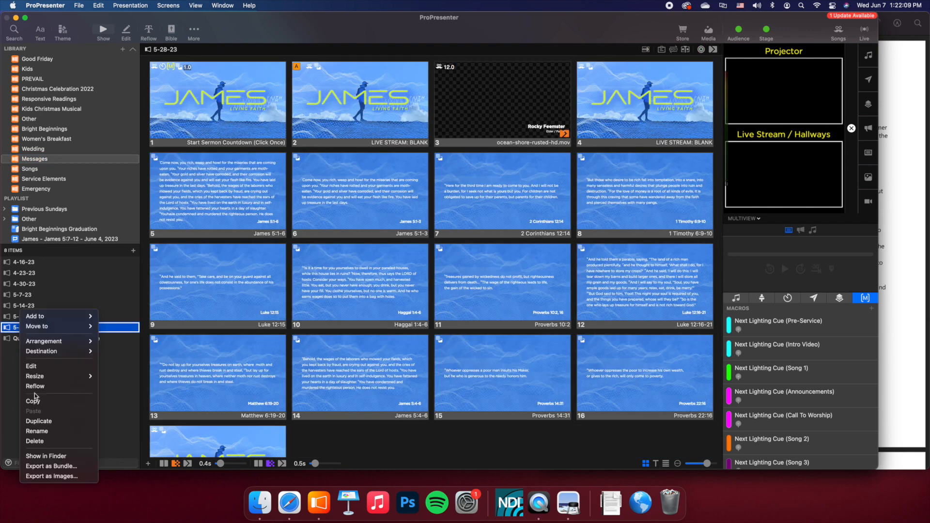
click(10, 382)
right_click(20, 328)
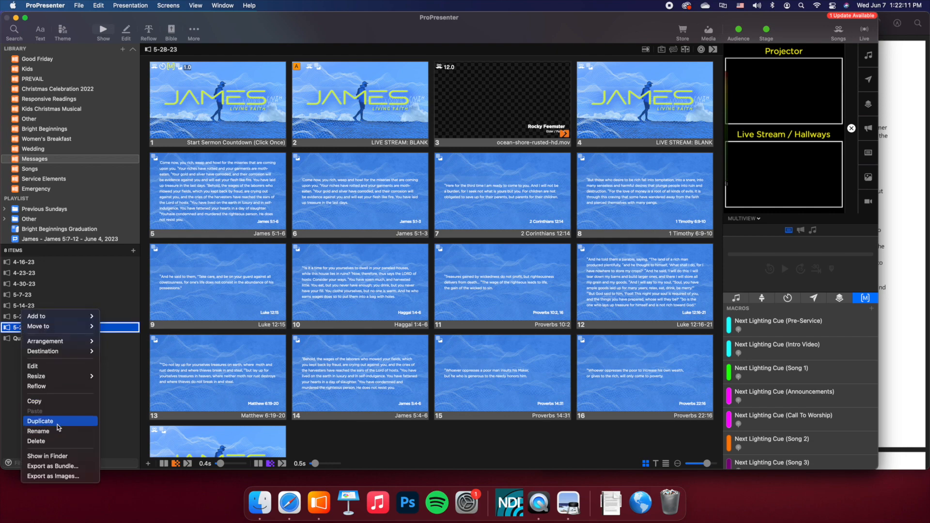
click(59, 422)
- Rename the duplicated presentation as 6-4-23
click(25, 339)
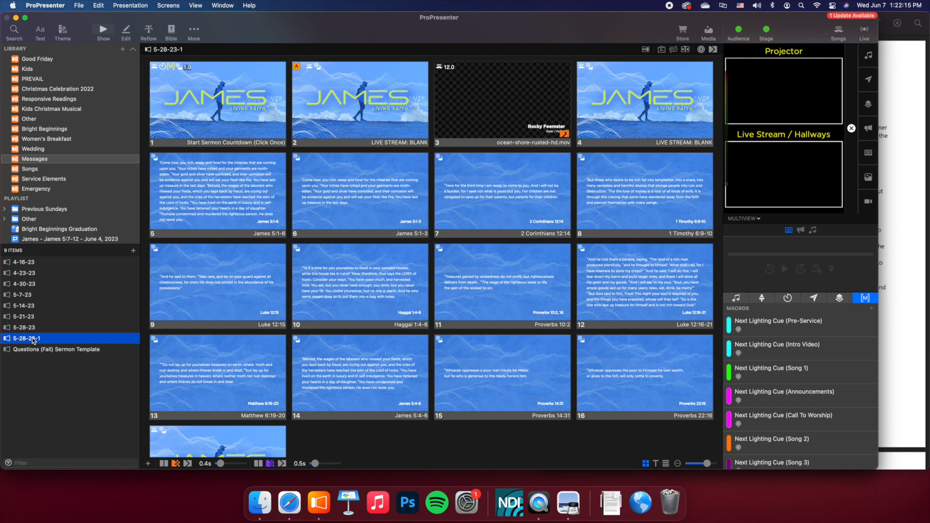
click(33, 339)
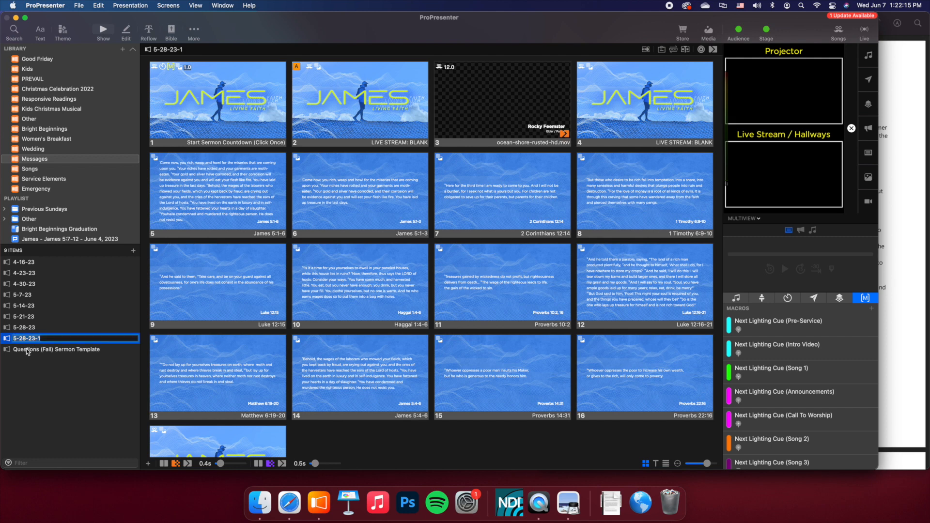
click(32, 338)
key(BackSpace)
key(BackSpace)
key(BackSpace)
key(BackSpace)
text(4)
key(BackSpace)
text(6)
key(Return)
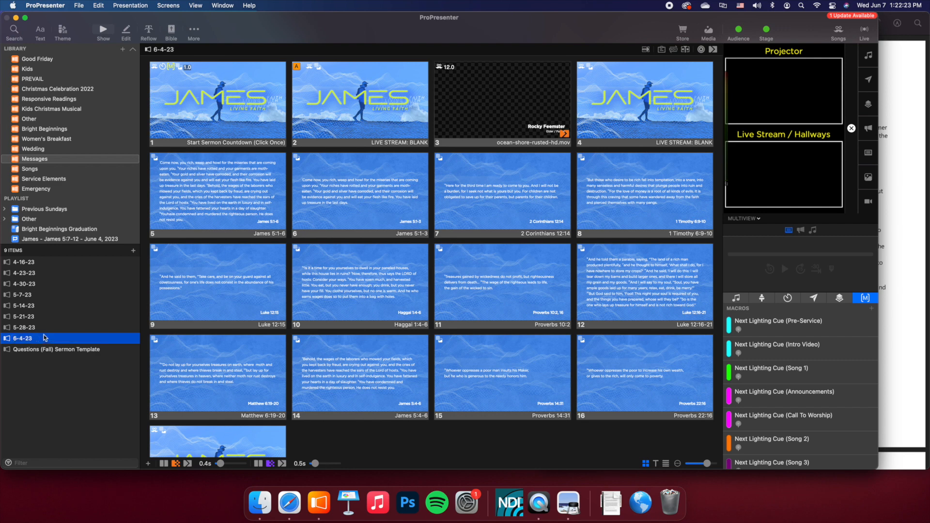
right_click(39, 339)
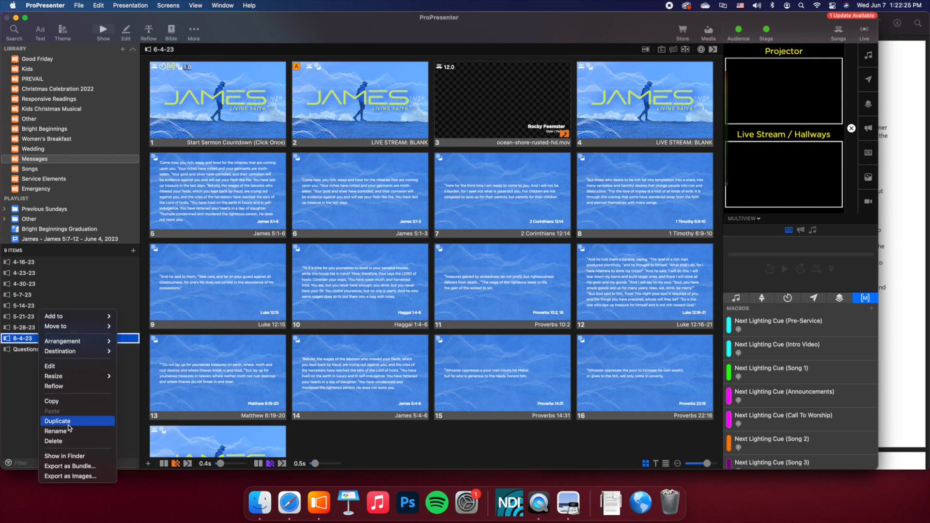
click(30, 339)
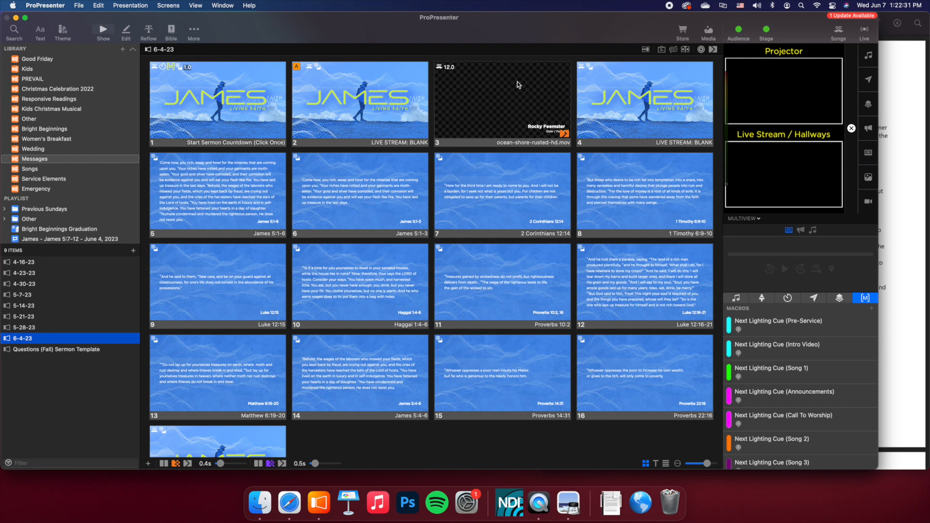
- Delete the old scripture slides 5 through 16, from James 5:1-6 to Proverbs 22:16, in the 6-4-23 presentation
click(226, 186)
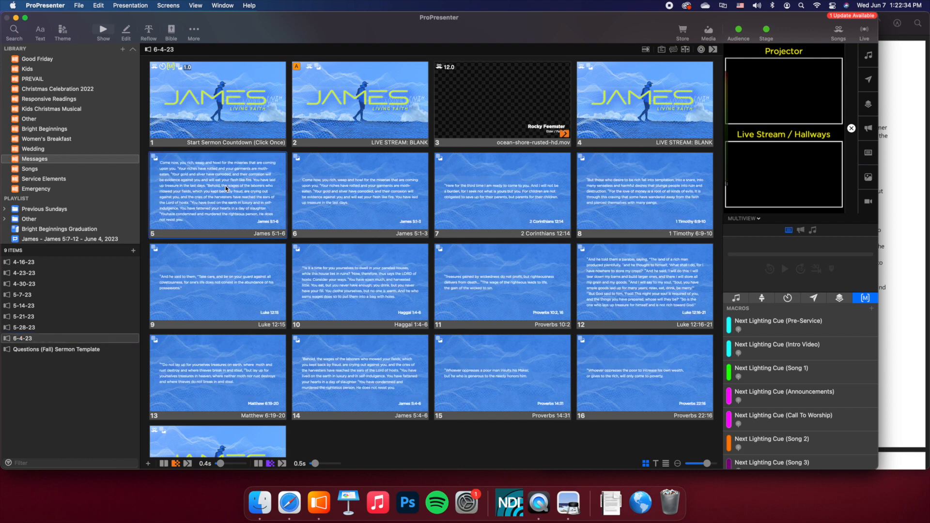
shift+click(648, 385)
right_click(511, 364)
click(577, 478)
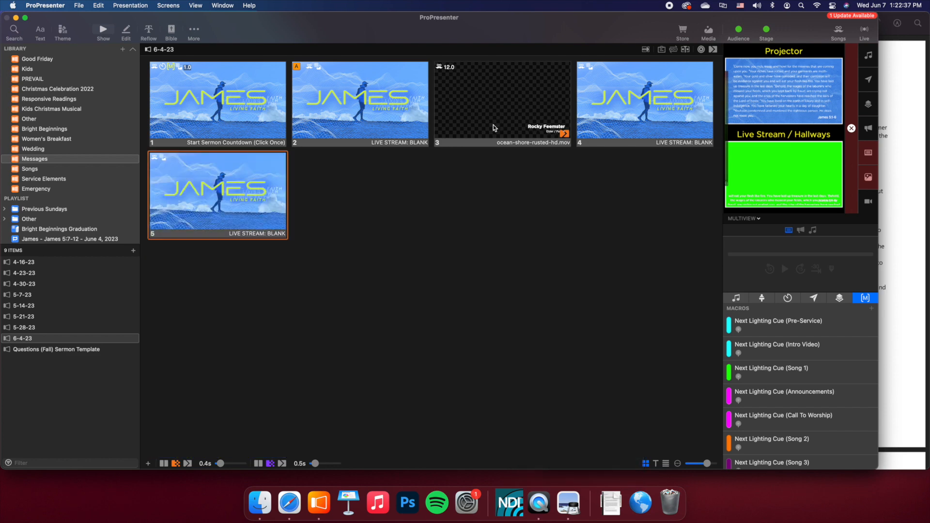
- Replace the speaker's name on slide 3 with the new speaker's full name using Quick Edit
right_click(515, 92)
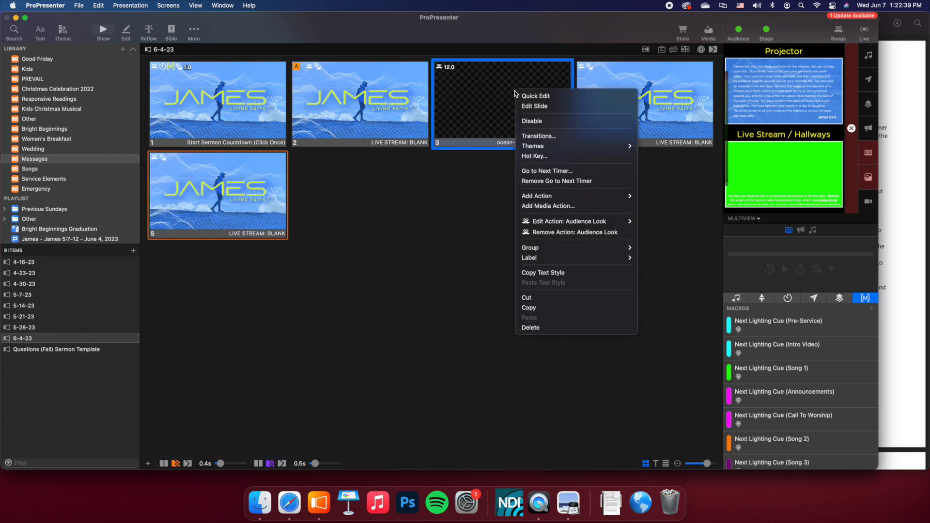
click(459, 190)
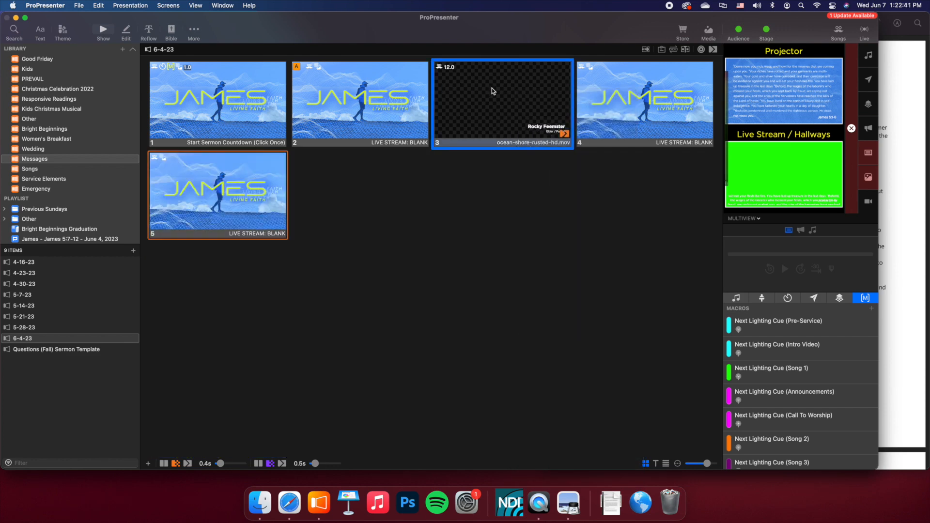
right_click(534, 126)
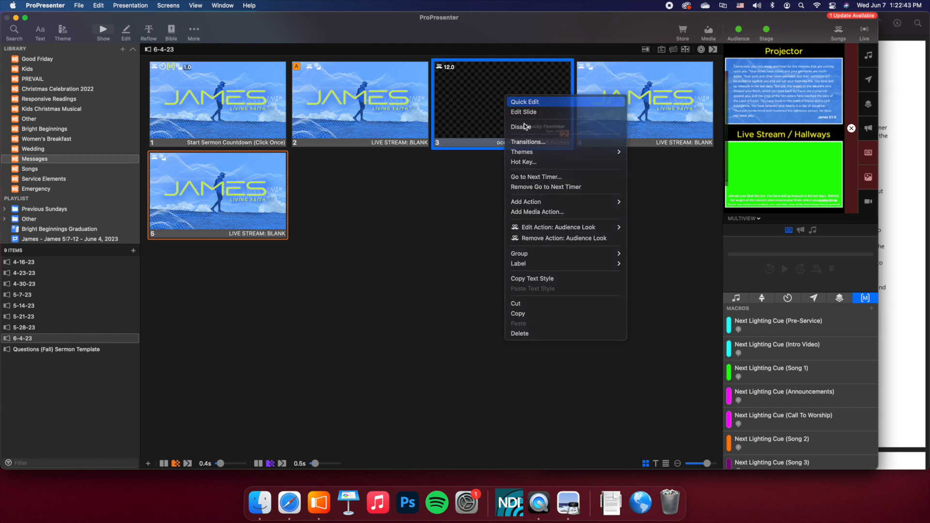
click(544, 130)
triple_click(545, 130)
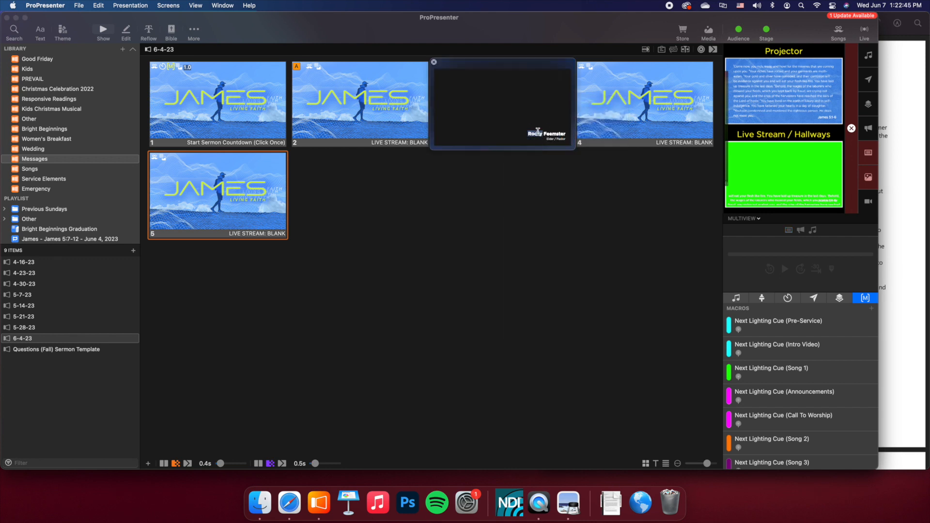
click(434, 62)
click(638, 96)
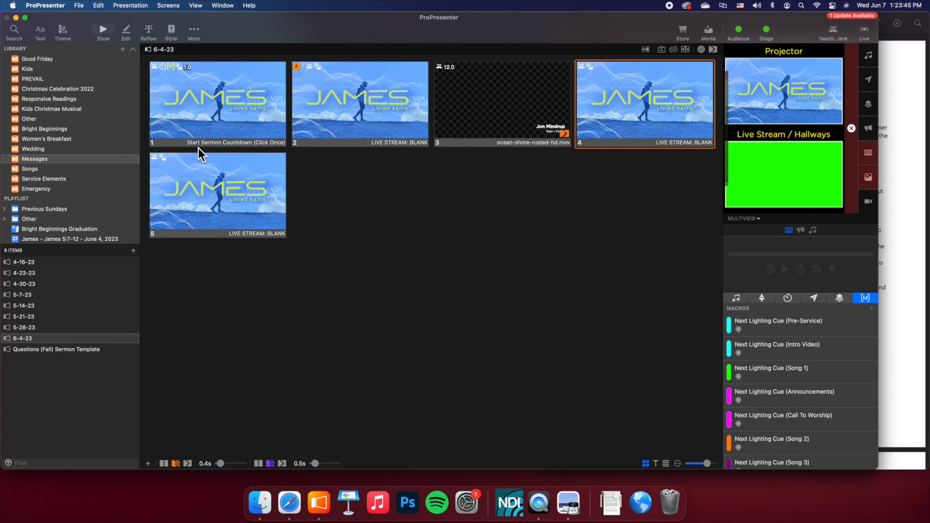
- View the available labels and the label editing options for slide 2, then close them without changes
right_click(360, 99)
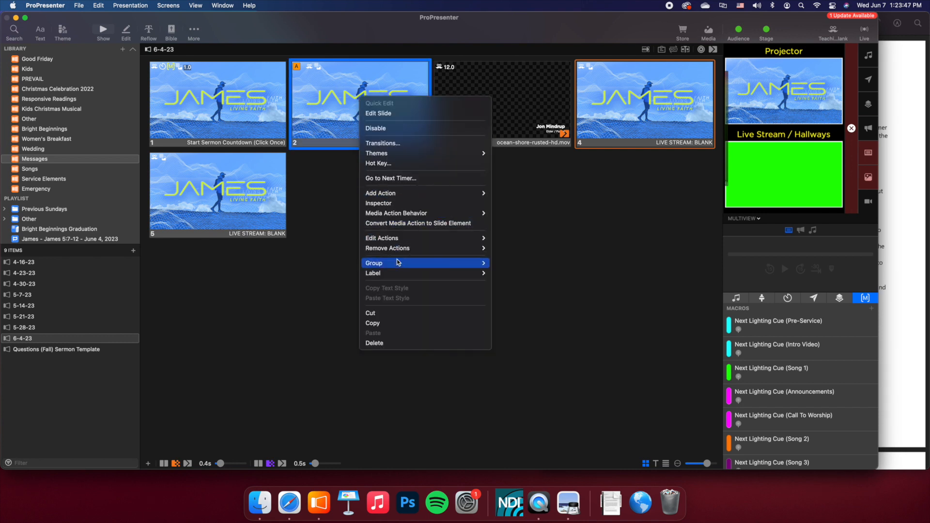
mouse_move(411, 273)
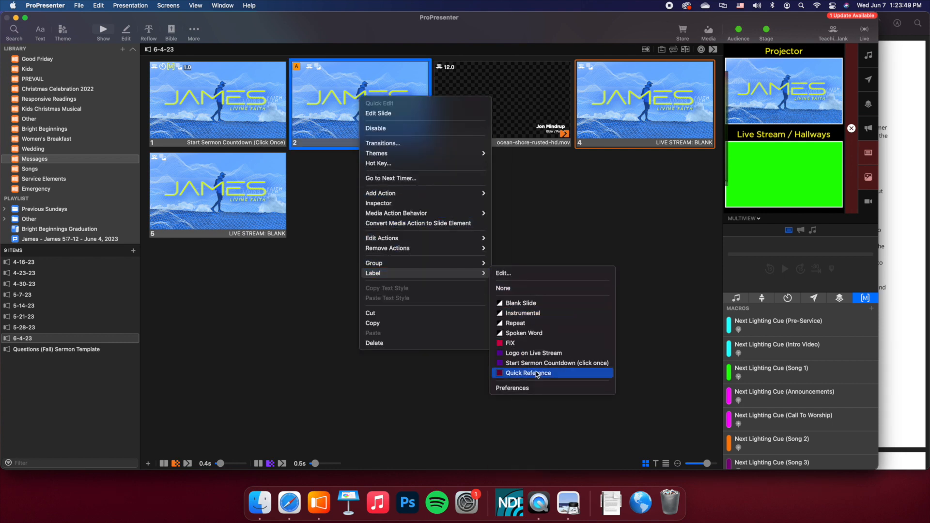
click(501, 275)
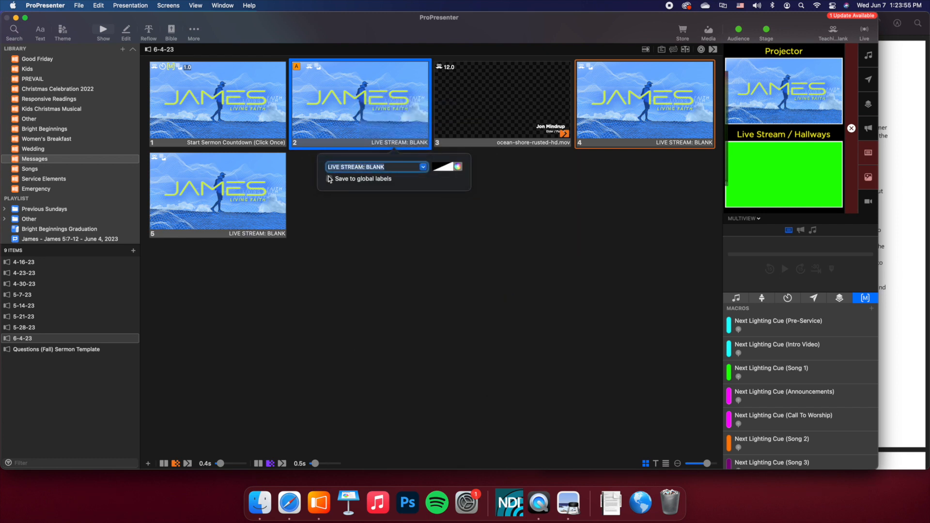
click(356, 225)
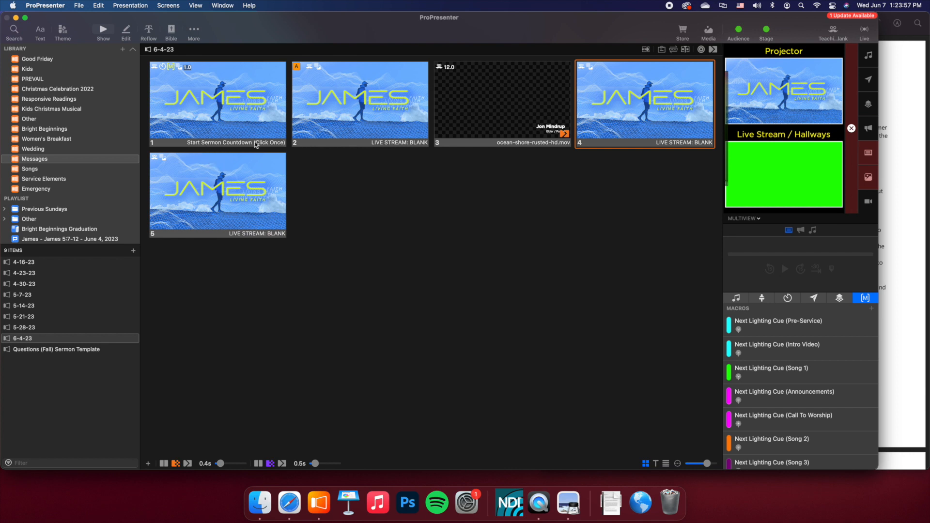
- Trigger the sermon countdown on slide 1 and the speaker name title on slide 3 to check their outputs
click(197, 85)
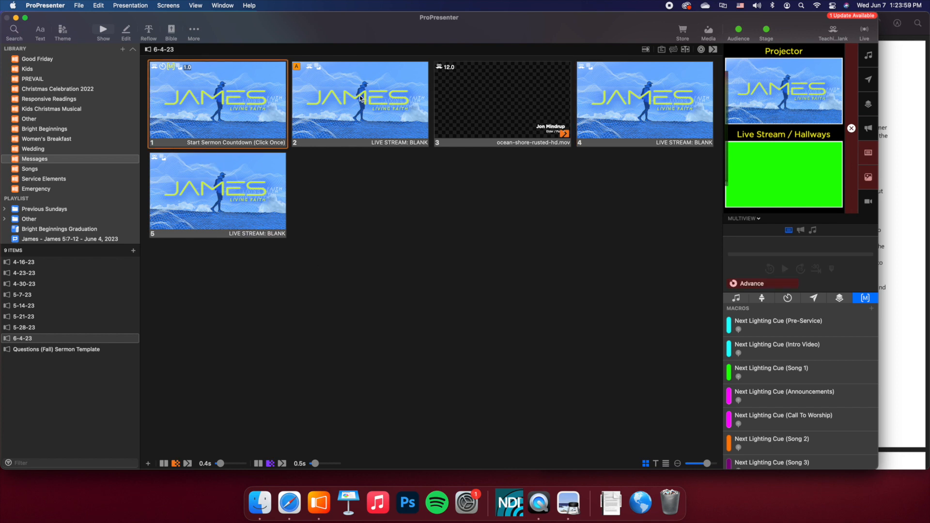
click(448, 69)
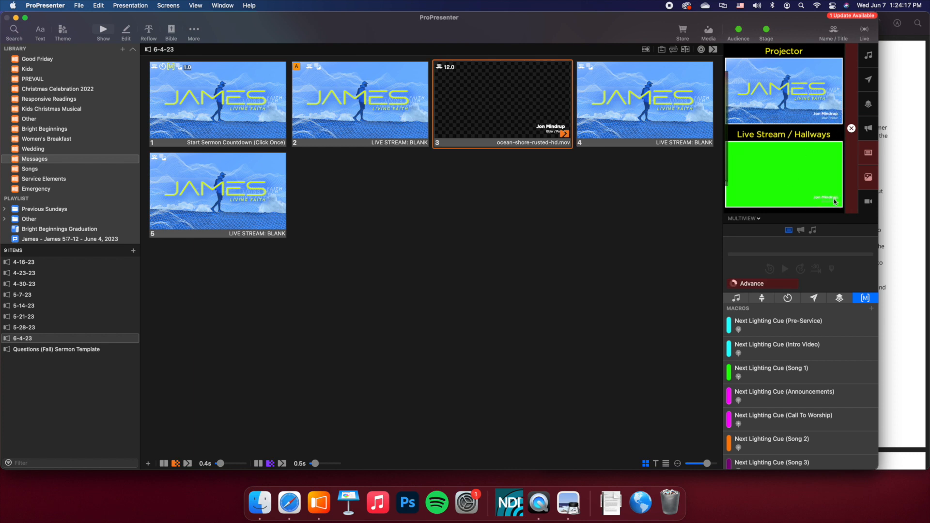
- Trigger the JAMES background slides 4 and 5 to check their projector and live stream outputs
click(652, 116)
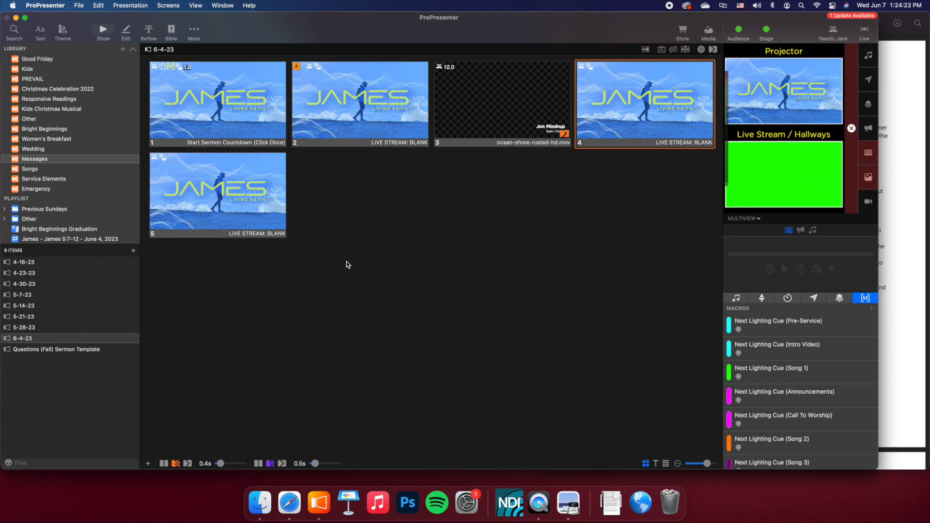
click(247, 199)
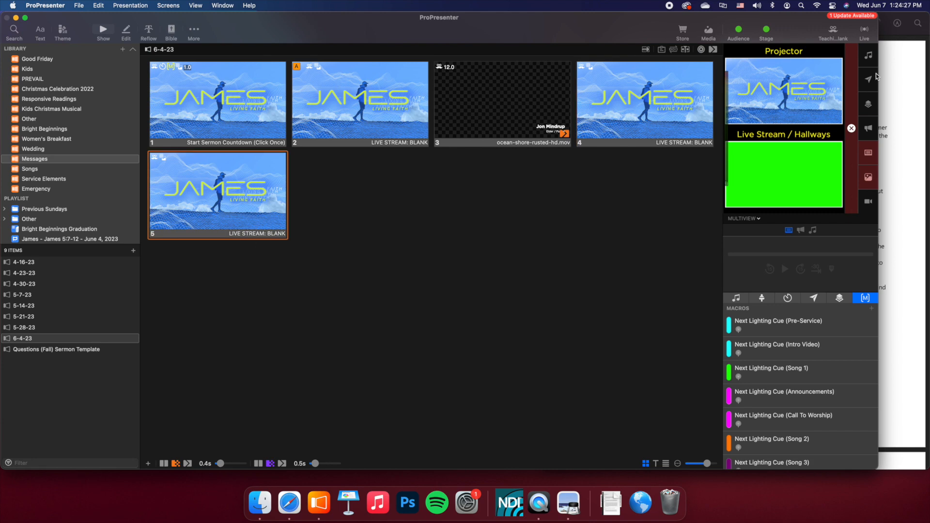
- Find the first scripture reference in the sermon notes PDF and look up James 5:7-8 in the Bible module
click(890, 71)
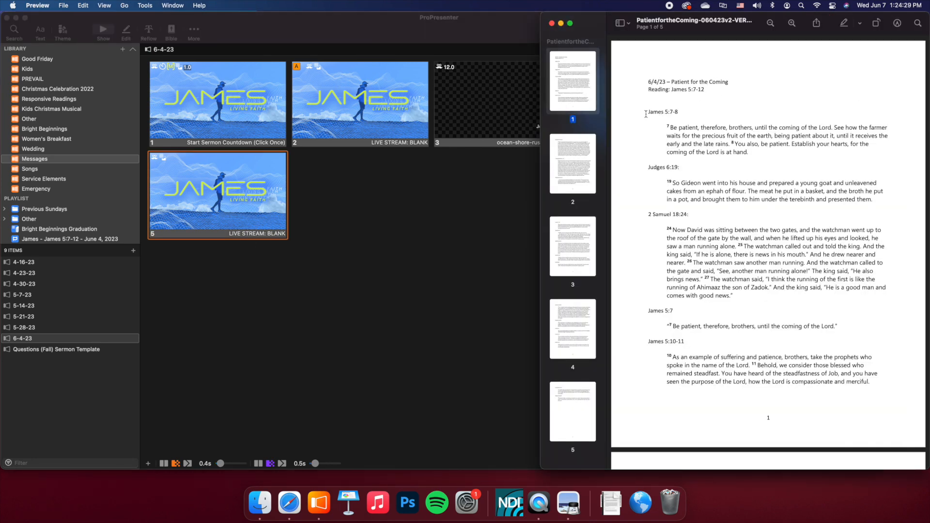
drag(645, 113, 740, 111)
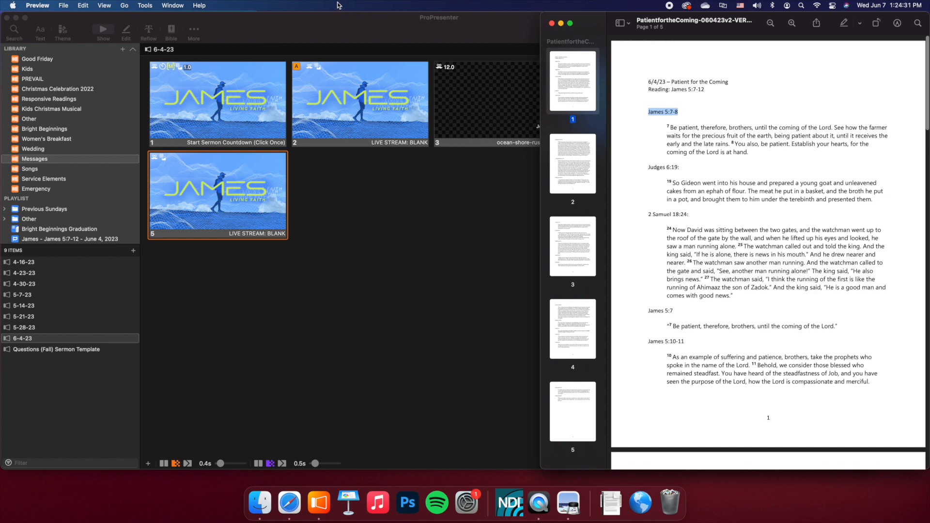
click(172, 33)
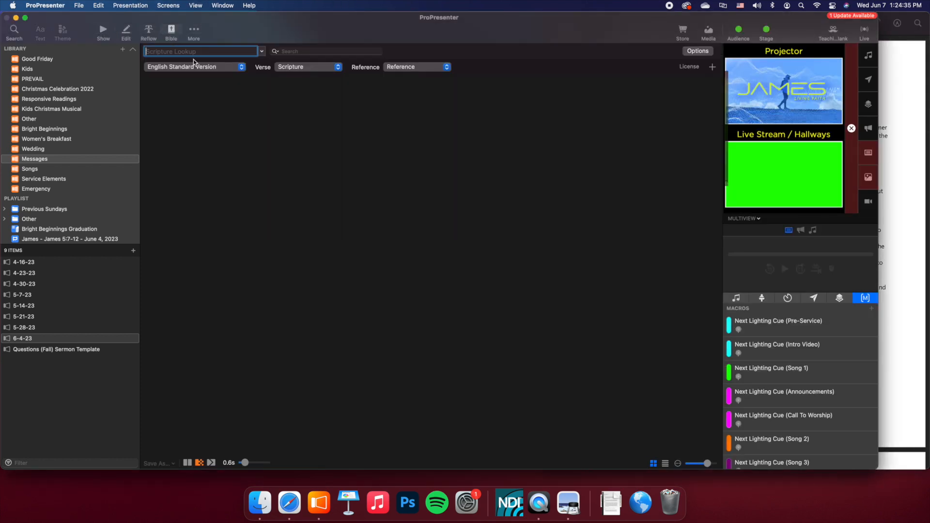
text(James 5:7-8)
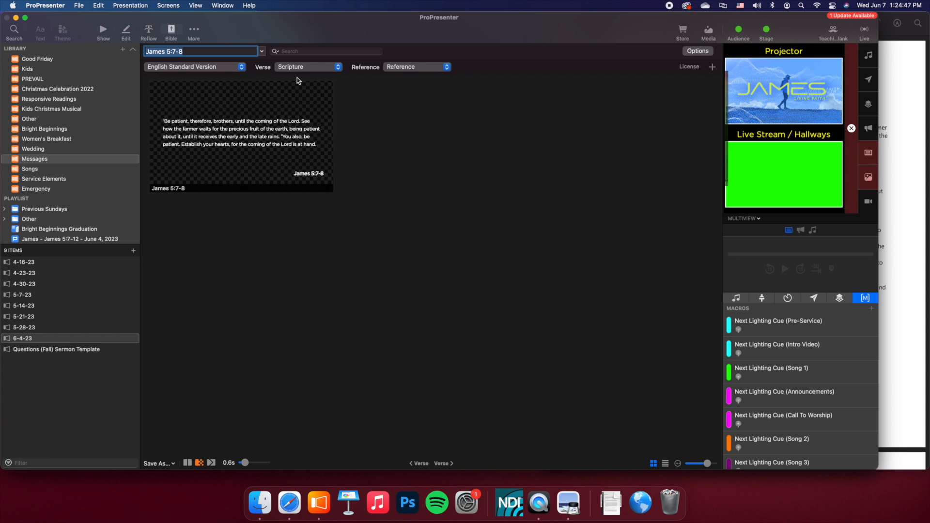
- Try the Show Verse Numbers, Break on New Verse, Display Translation and Preserve Font Color options on the James 5:7-8 slide
click(697, 51)
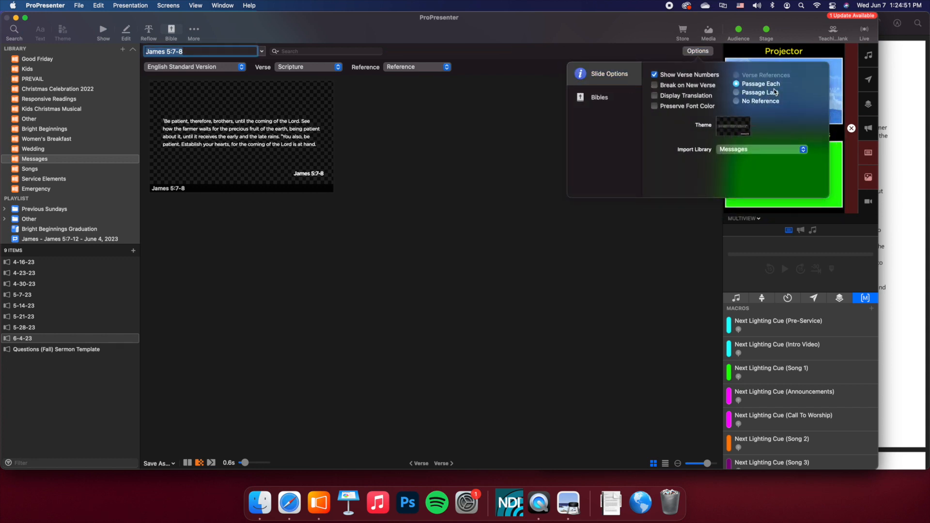
click(655, 75)
click(656, 75)
click(656, 75)
click(655, 75)
click(655, 86)
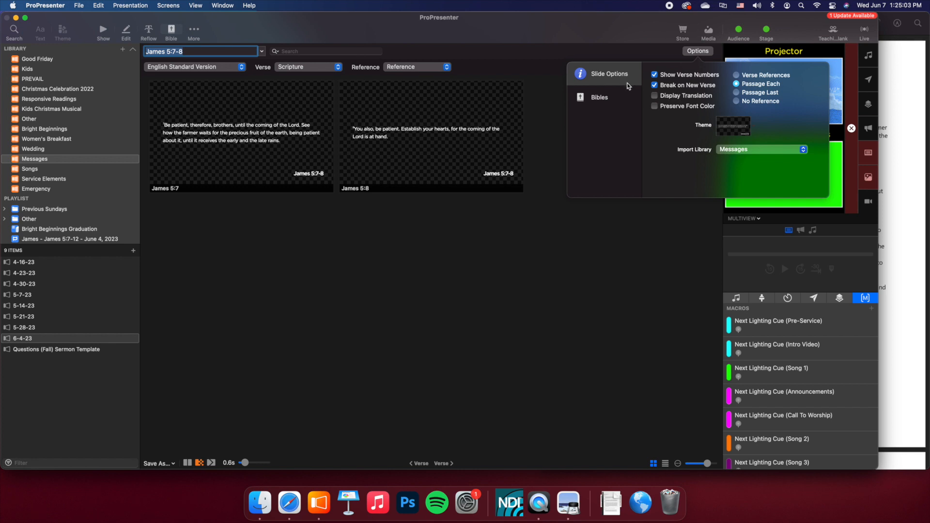
click(654, 85)
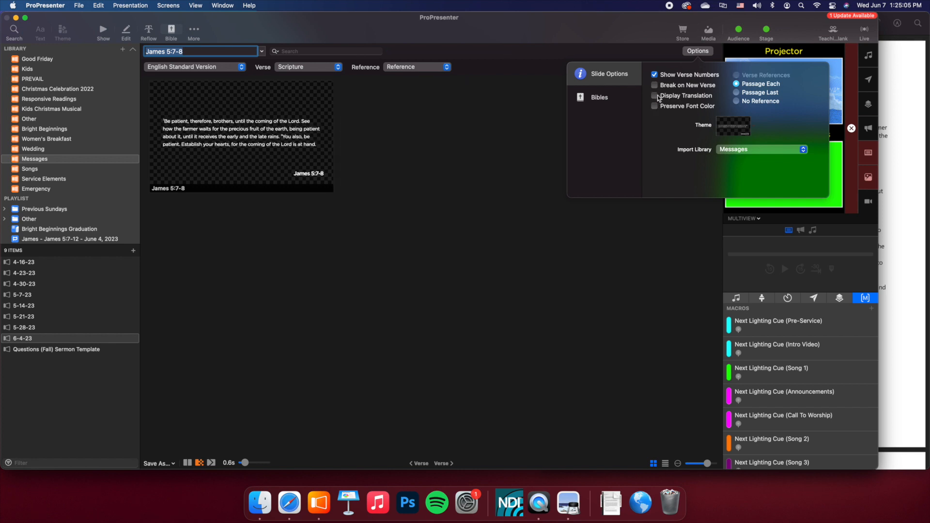
click(658, 97)
click(655, 96)
click(655, 107)
- Try the Passage Last, No Reference and Verse References options with Break on New Verse enabled, then disable the verse break
click(655, 86)
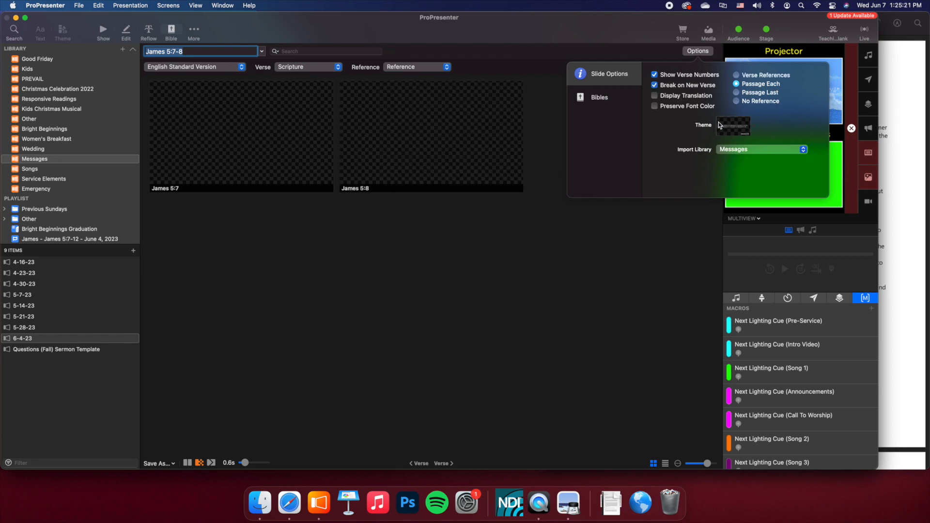
click(736, 92)
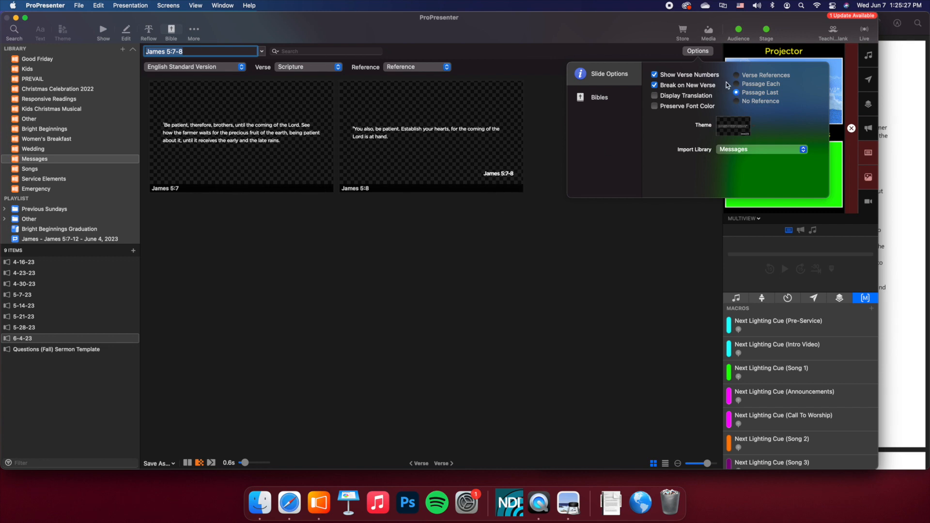
click(737, 102)
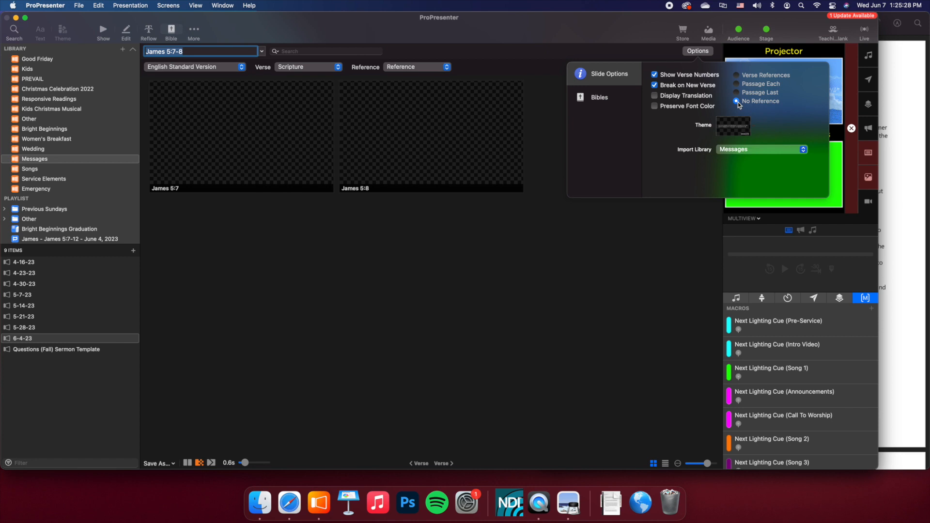
click(736, 75)
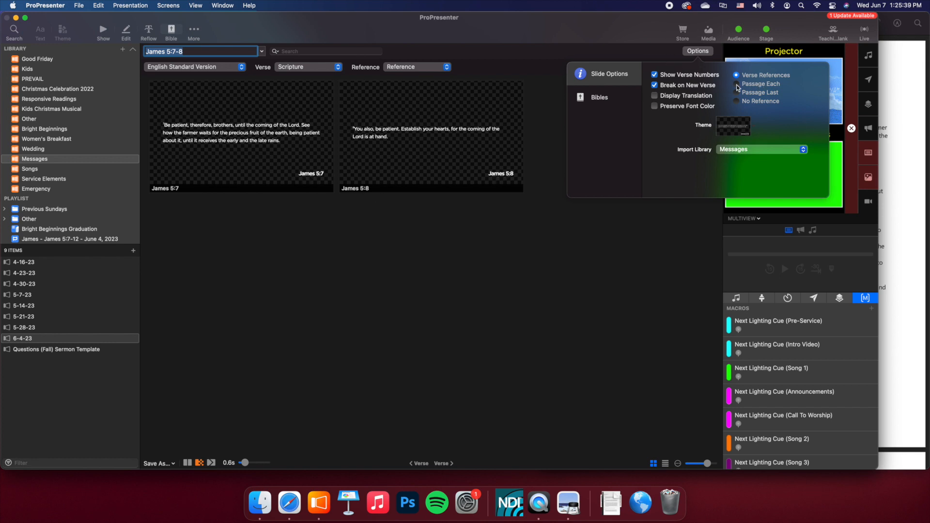
click(655, 85)
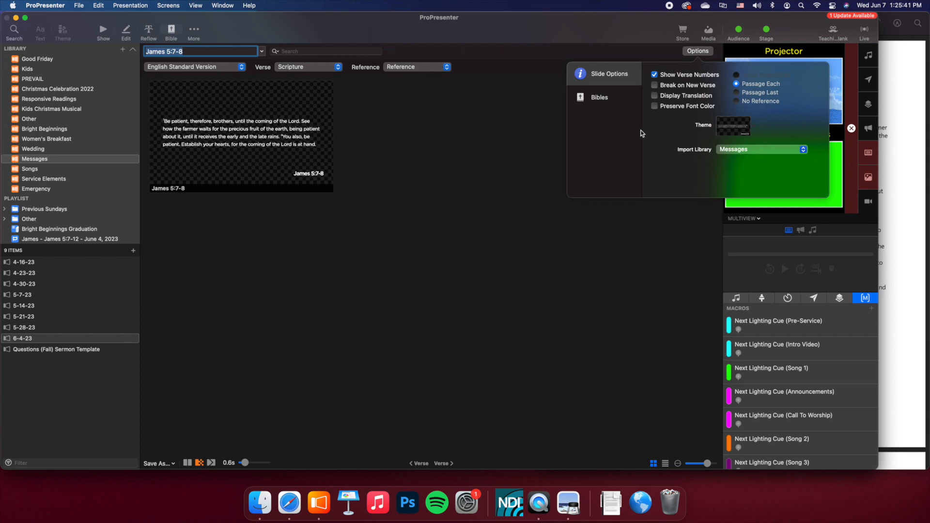
- View the scripture themes in the Messages theme group and close the slide options without changing the theme
click(731, 125)
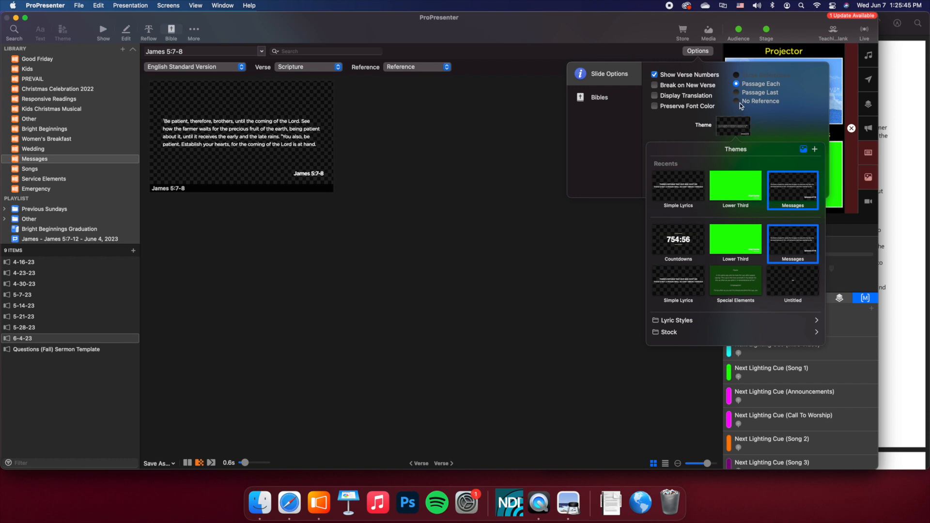
click(797, 197)
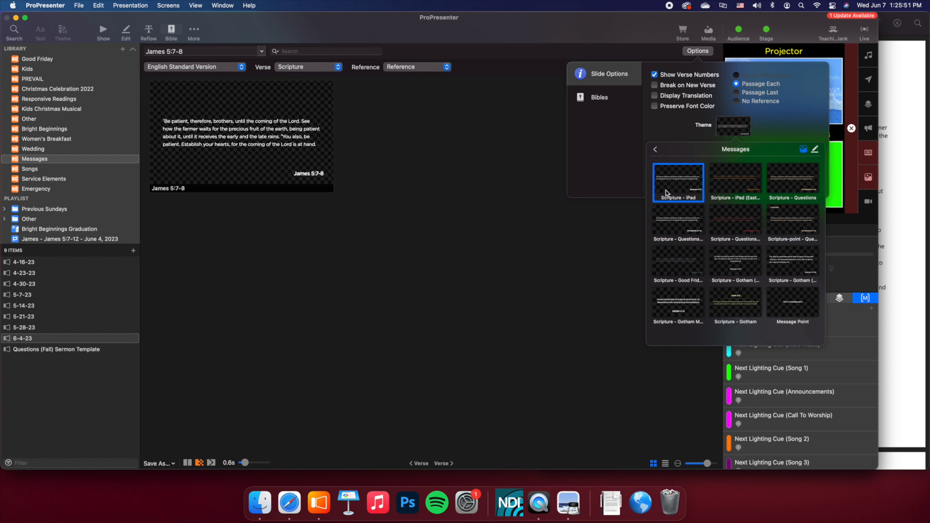
click(683, 125)
click(538, 141)
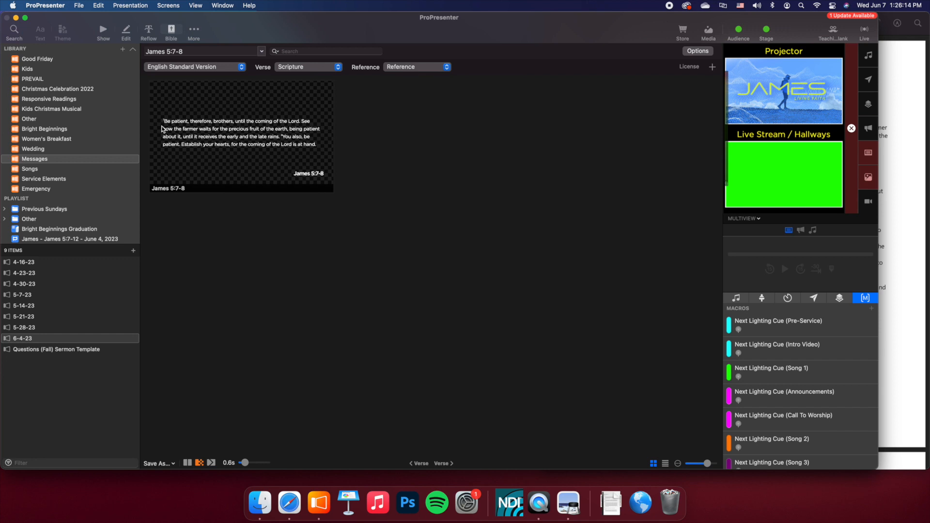
- Compare triggering the James 5:7-8 slide with only selecting it, checking the projector and live stream outputs
click(231, 124)
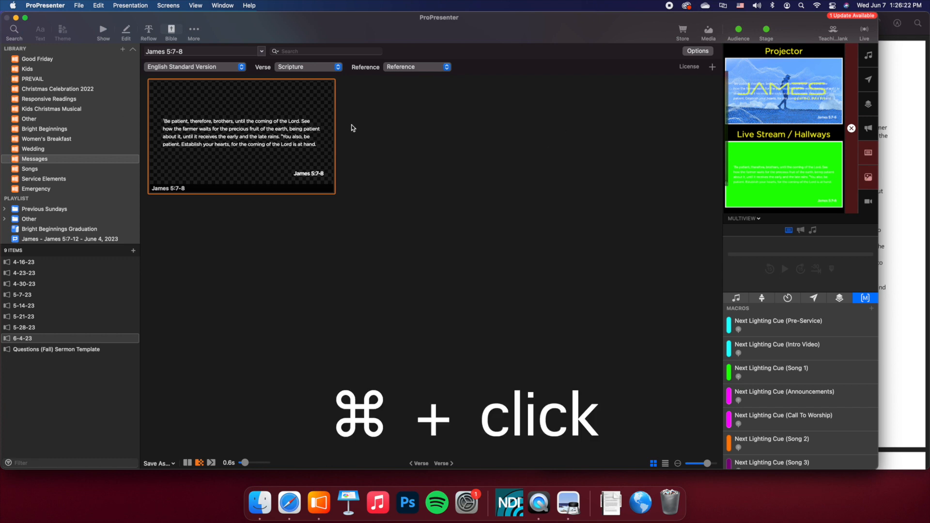
super+click(336, 147)
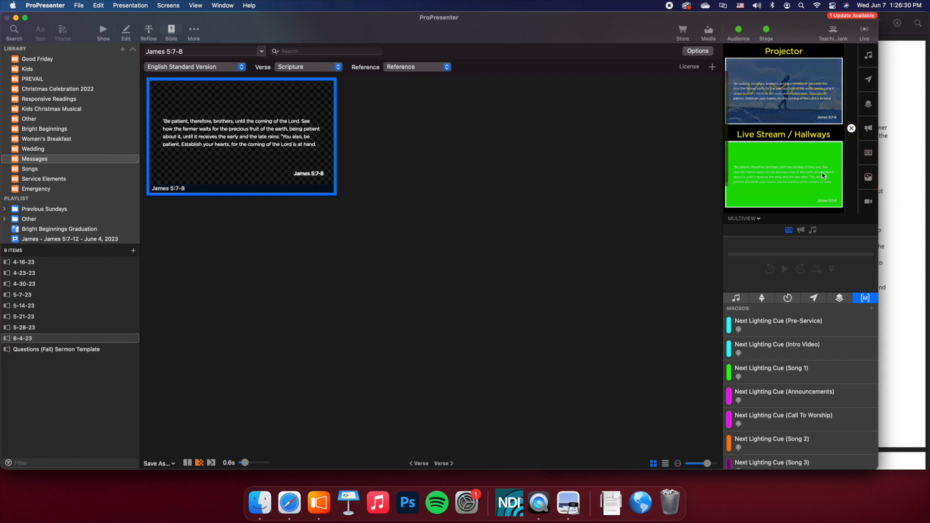
click(433, 151)
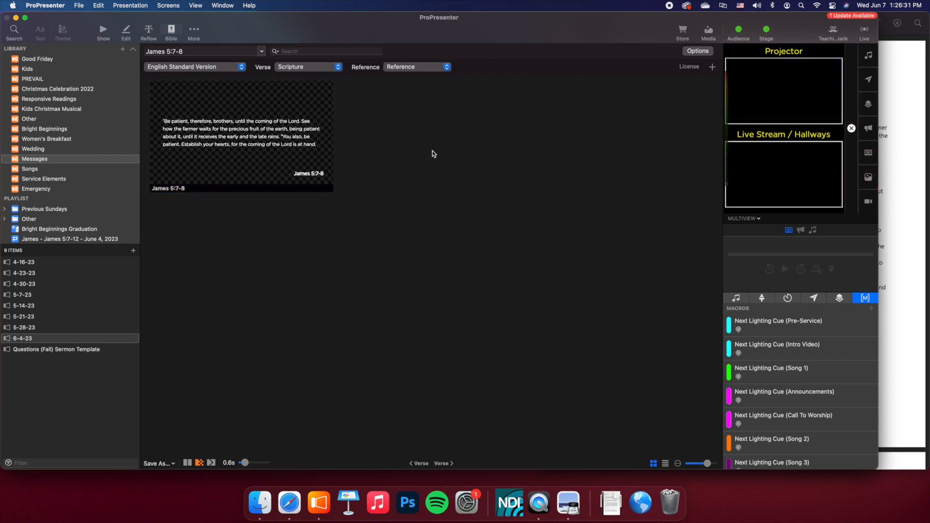
click(272, 142)
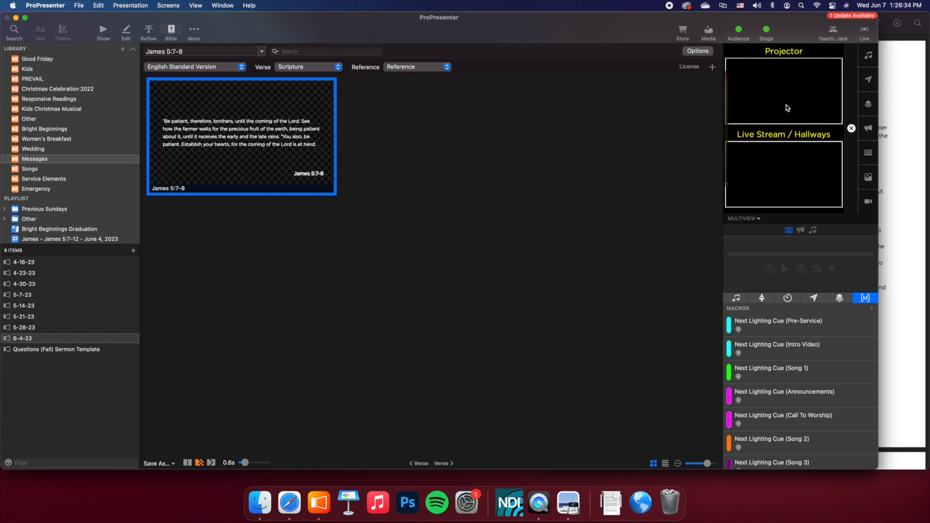
click(349, 170)
click(306, 140)
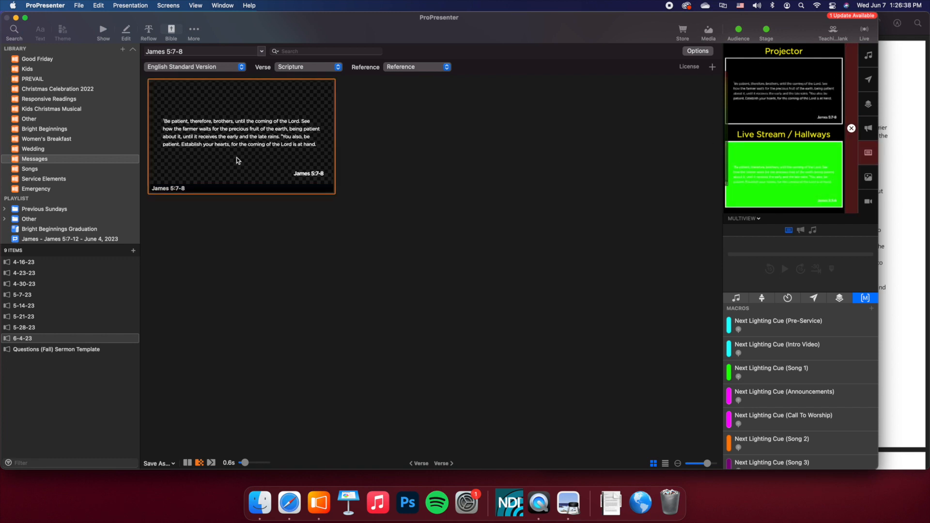
- Copy the James 5:7-8 scripture slide and paste it after slide 4 in the 6-4-23 presentation
super+click(248, 112)
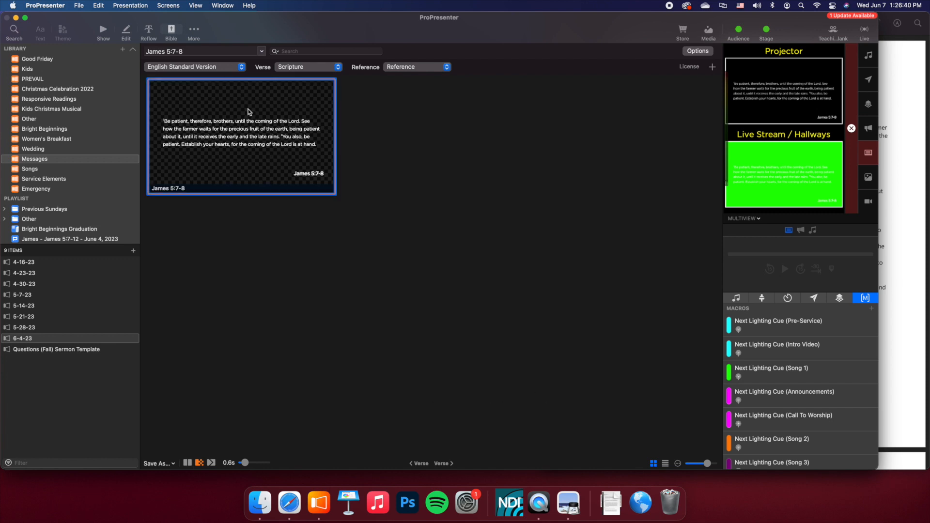
key(super+c)
click(104, 32)
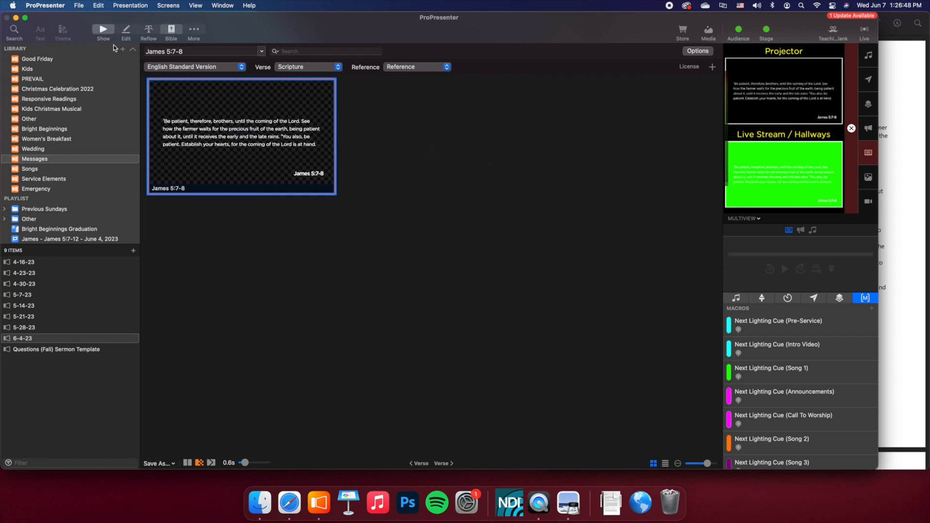
click(201, 199)
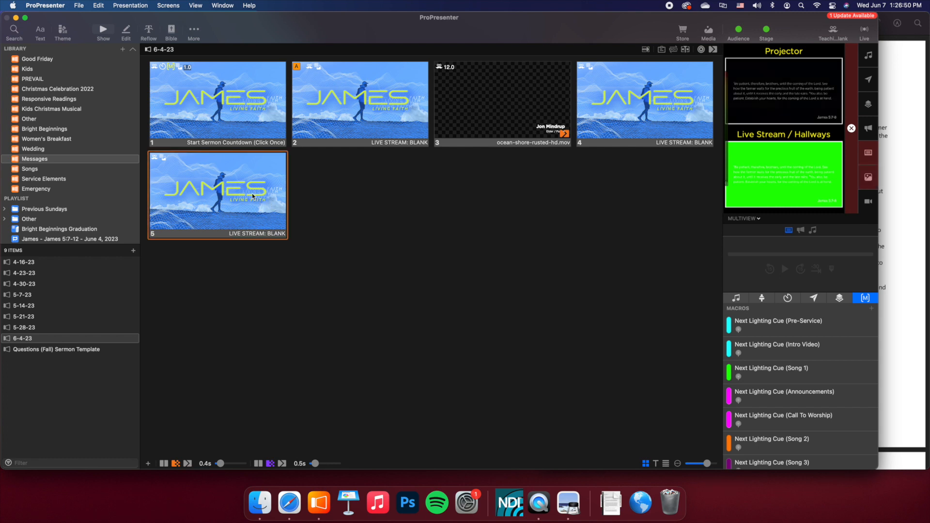
super+click(618, 122)
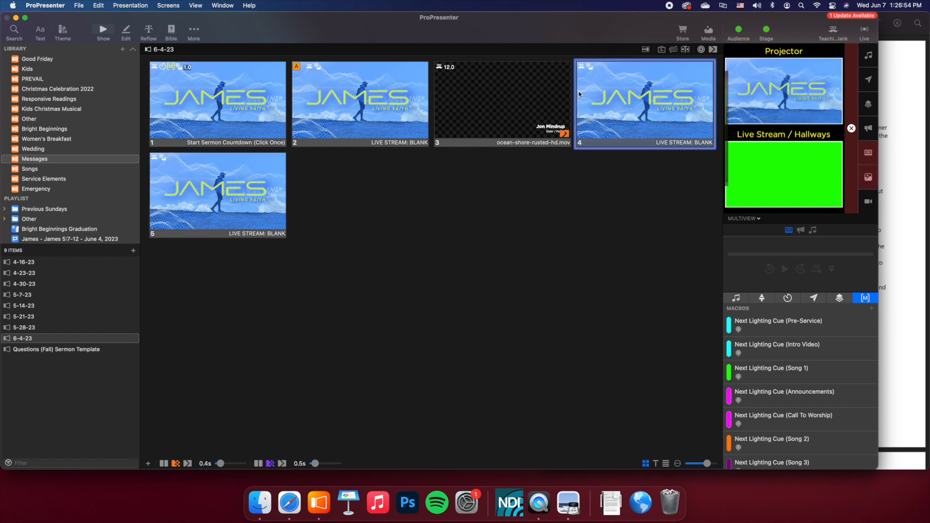
key(super+v)
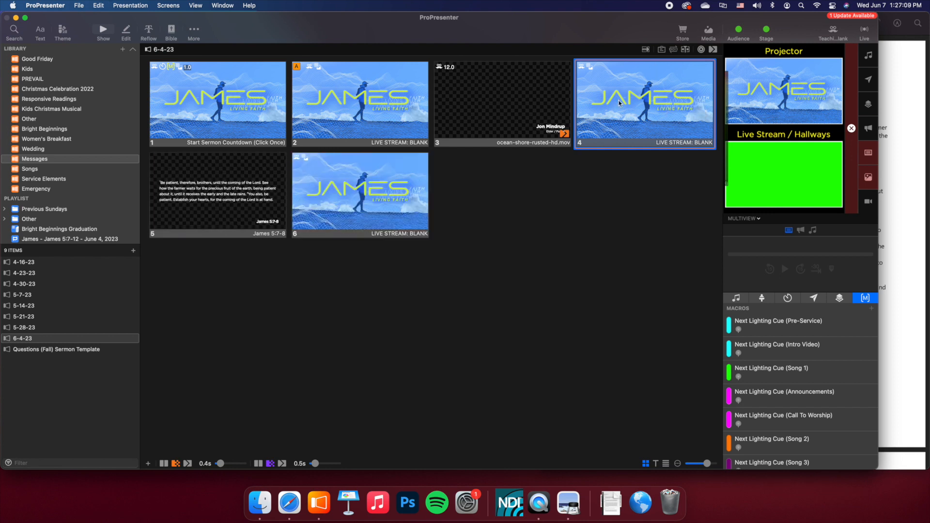
- View the copy and paste options for slide 4, then trigger the James 5:7-8 slide to check its output
right_click(621, 103)
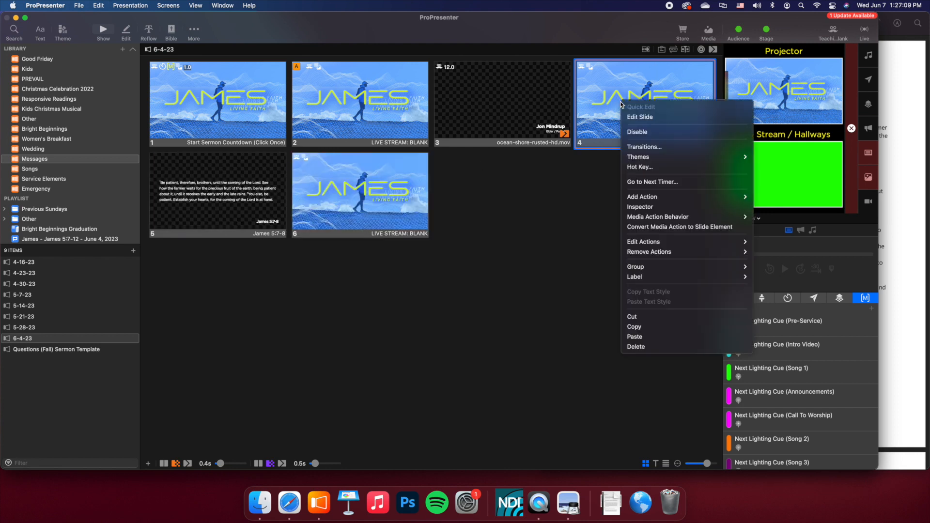
click(649, 326)
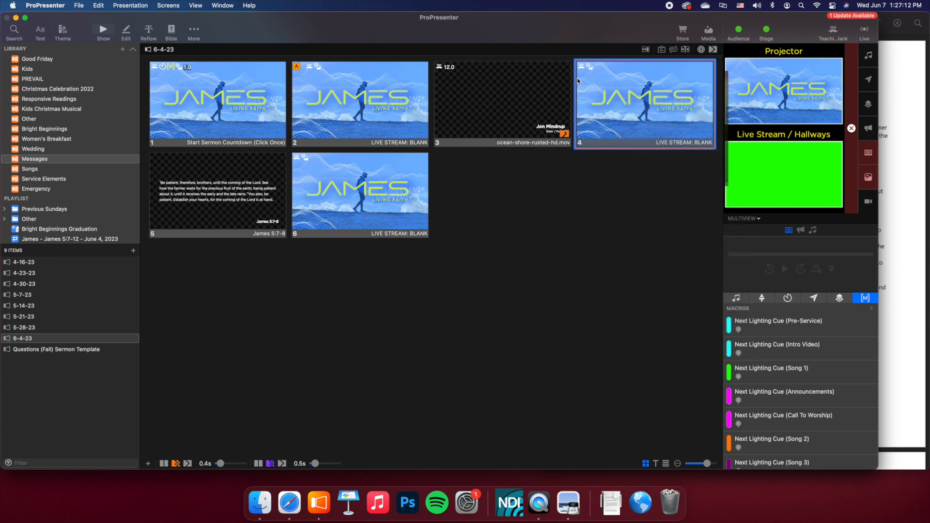
super+click(646, 77)
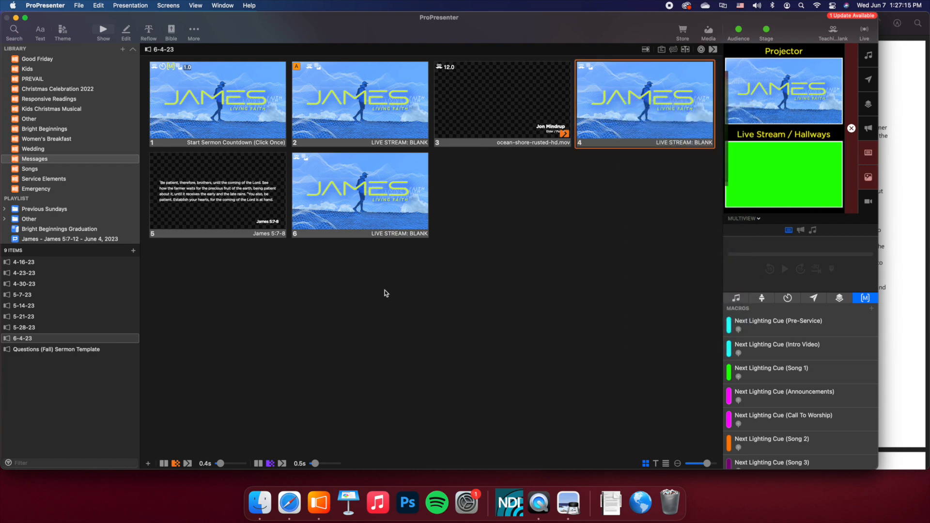
click(209, 177)
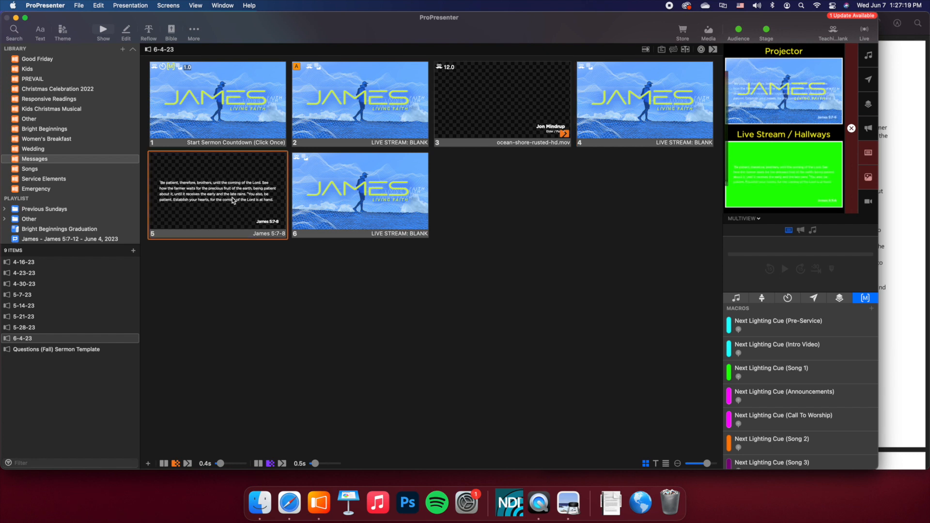
- Find the next scripture reference in the sermon notes PDF and look up Judges 6:19 in the Bible module
click(920, 168)
triple_click(662, 167)
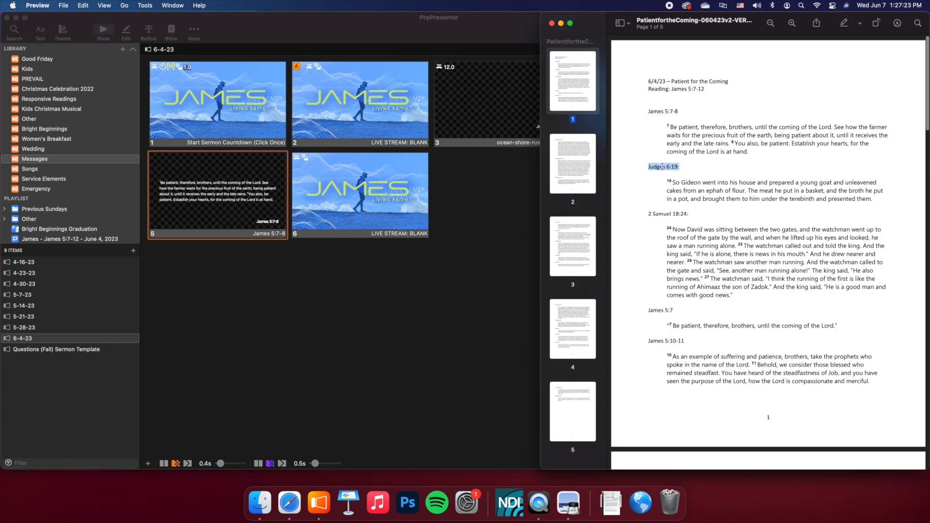
click(233, 195)
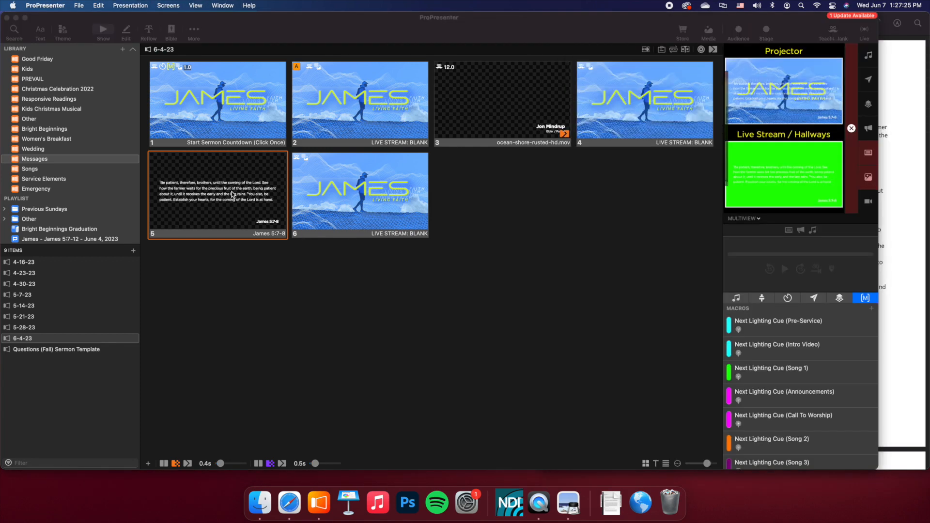
click(173, 31)
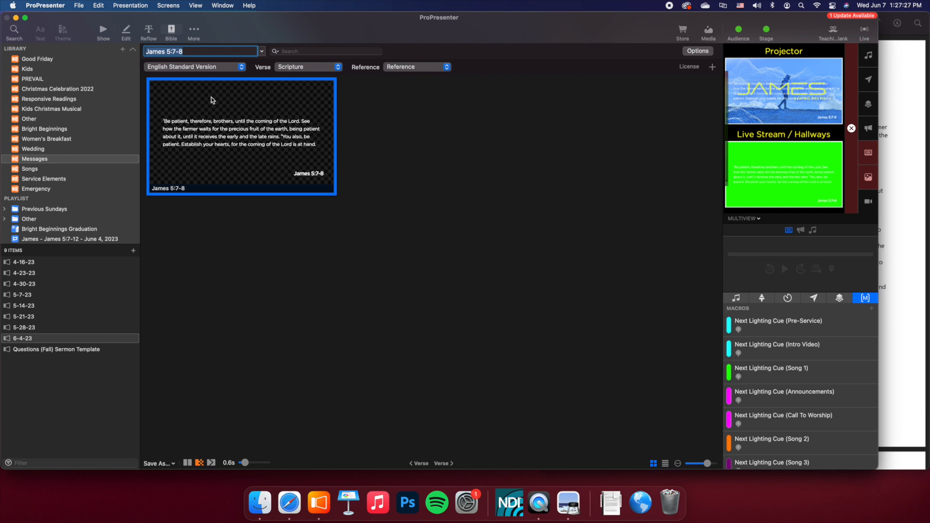
text(Judges 6:19)
key(Return)
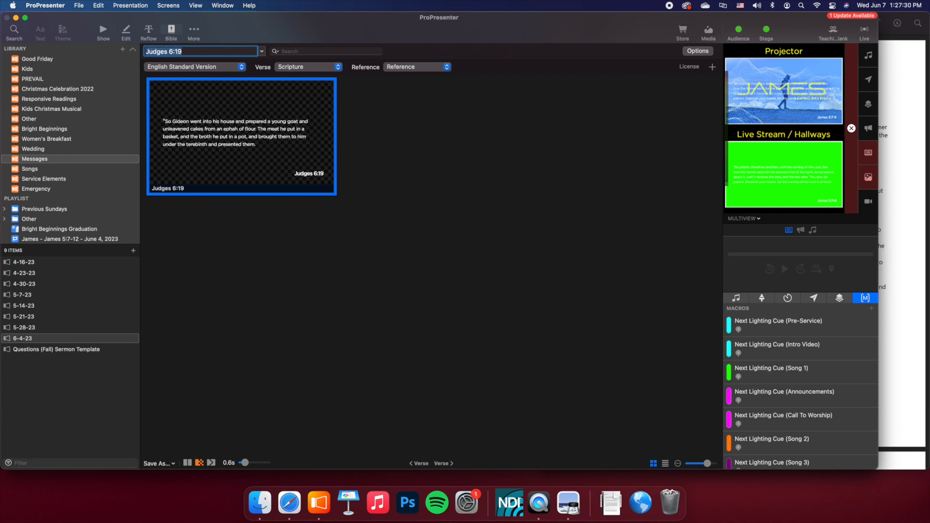
- Copy the Judges 6:19 scripture slide and paste it after the James 5:7-8 slide in the 6-4-23 presentation
super+click(260, 142)
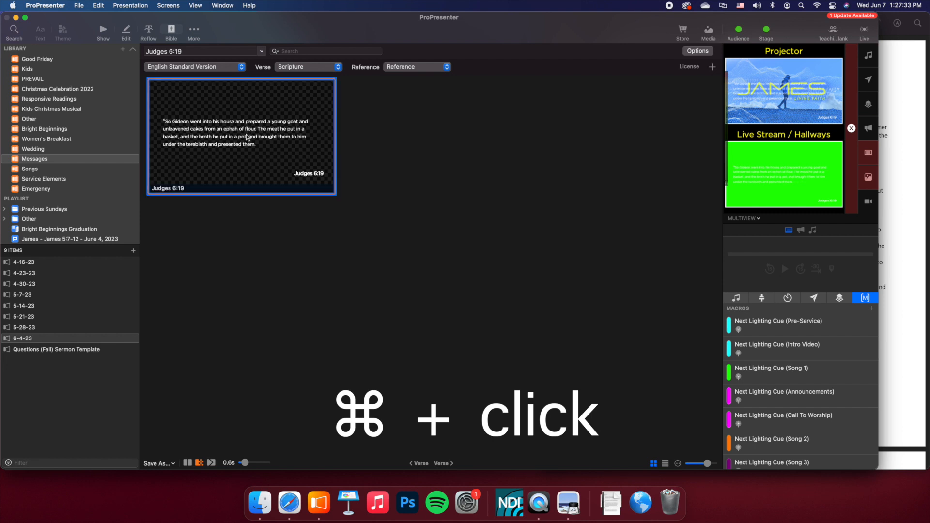
key(super+c)
click(106, 31)
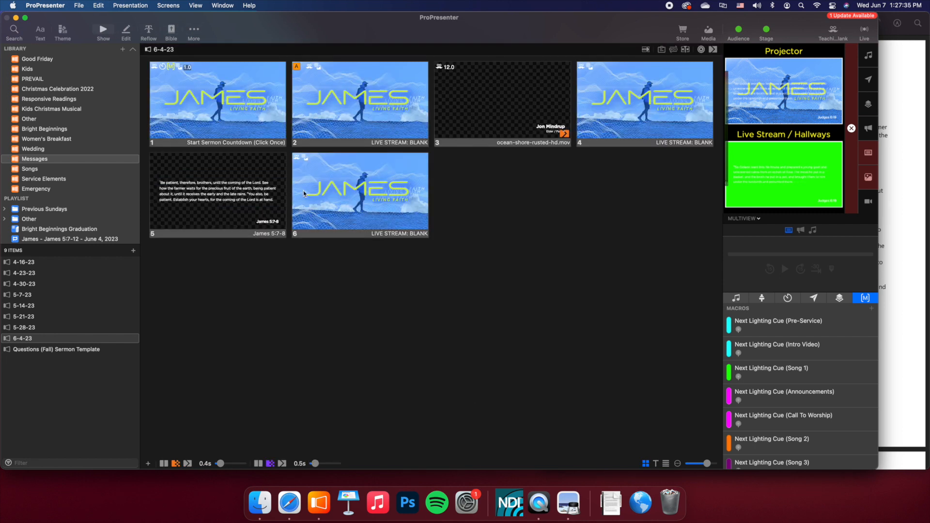
super+click(227, 181)
key(super+v)
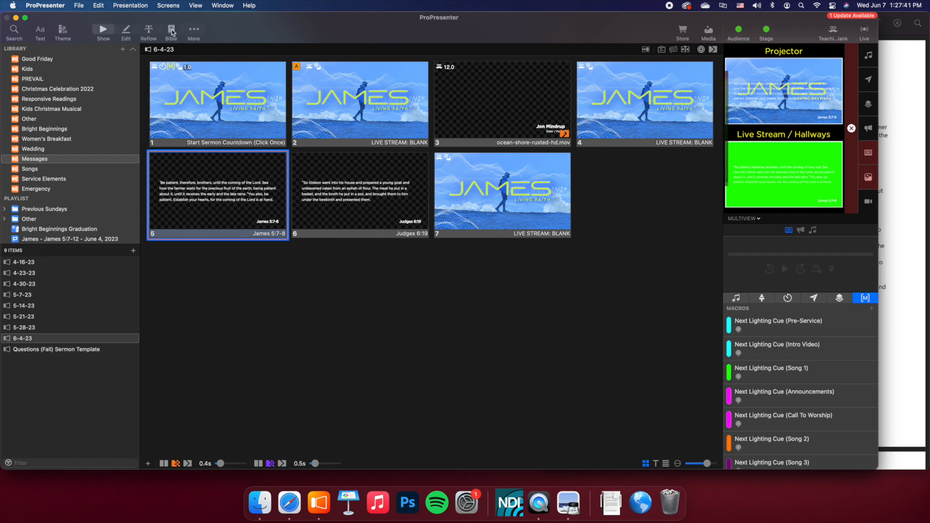
- Check the sermon notes PDF for the next scripture reference and look up 2 Samuel 18:24 in the Bible module
click(891, 93)
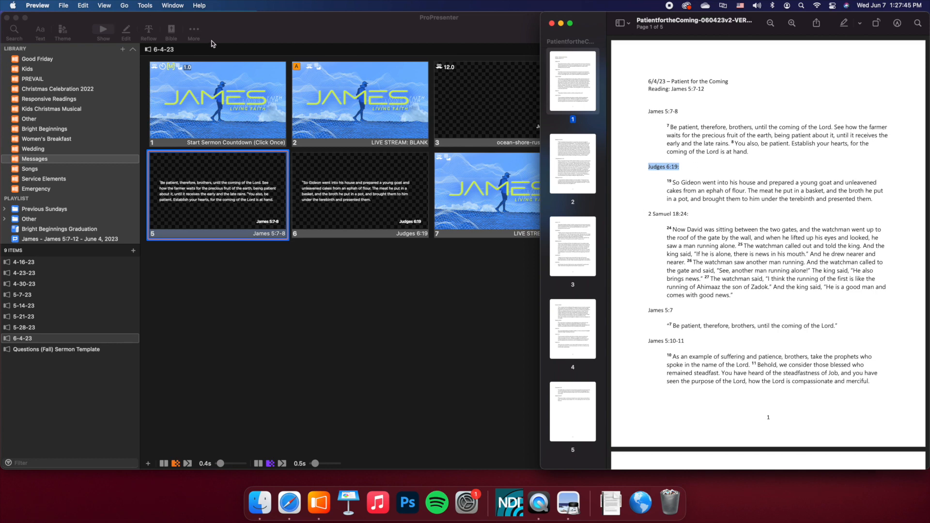
click(176, 34)
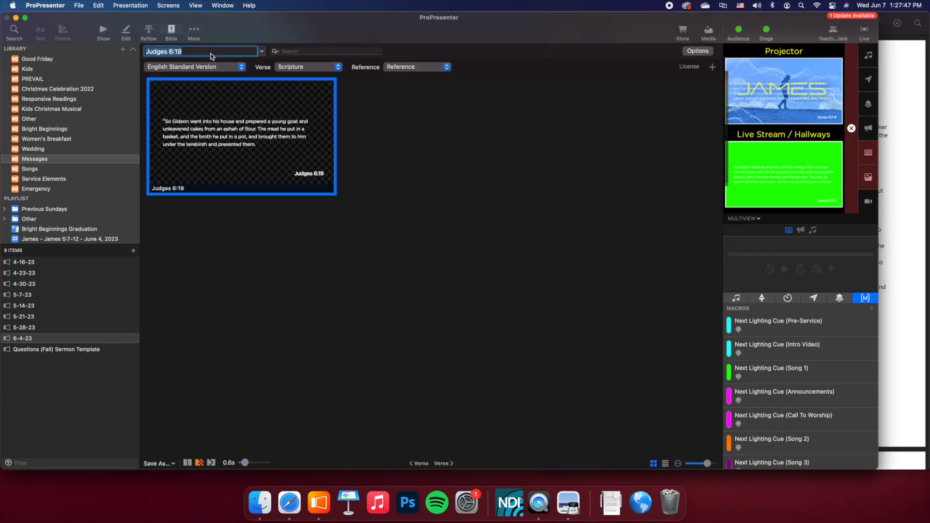
text(2 Samiuel 18:24)
key(Return)
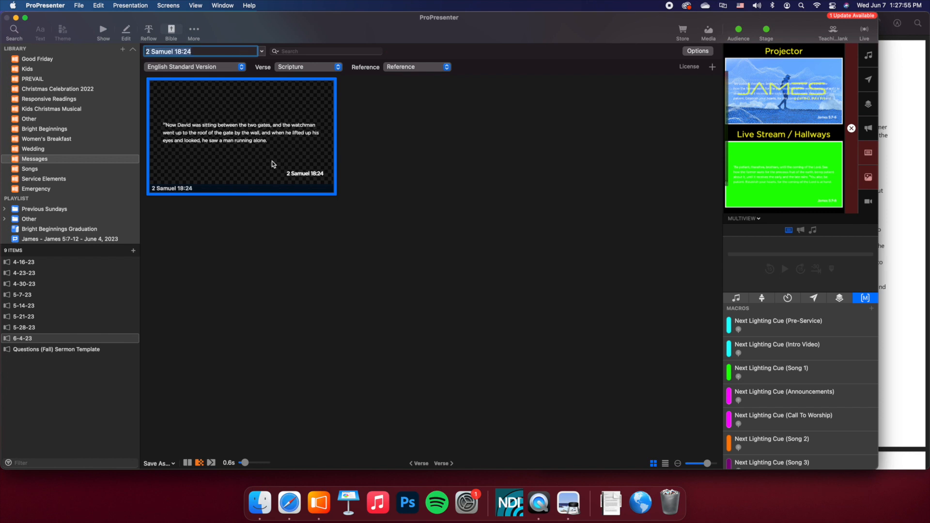
- Copy the 2 Samuel 18:24 slide, paste it after the Judges 6:19 slide in the presentation, and trigger it
click(243, 100)
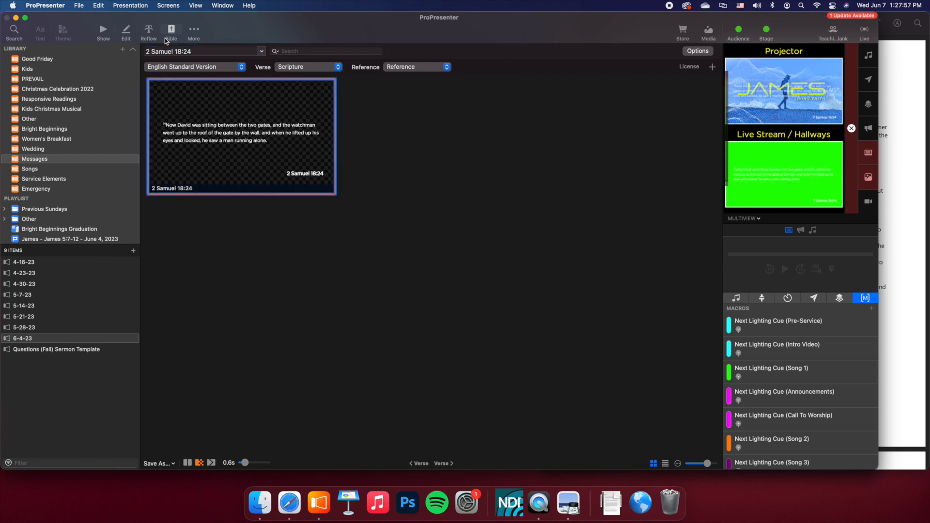
click(103, 32)
click(407, 193)
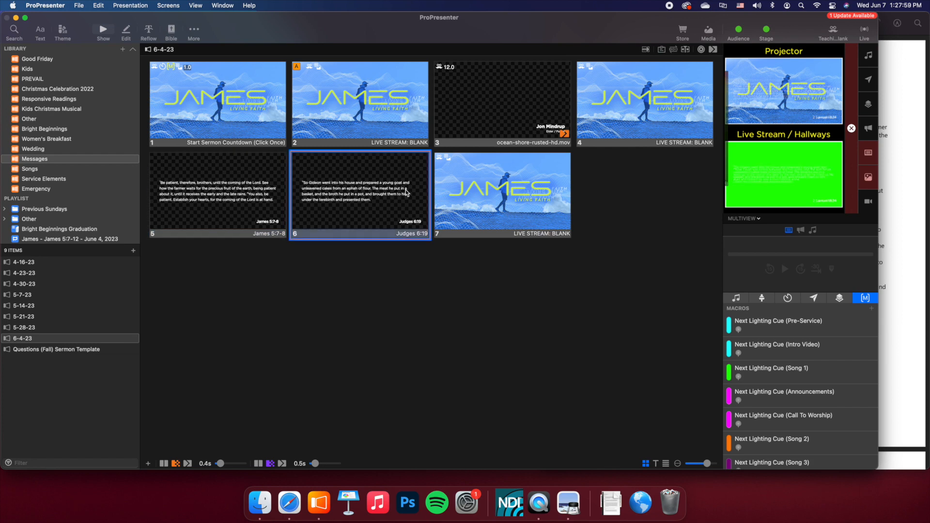
key(super+v)
click(552, 194)
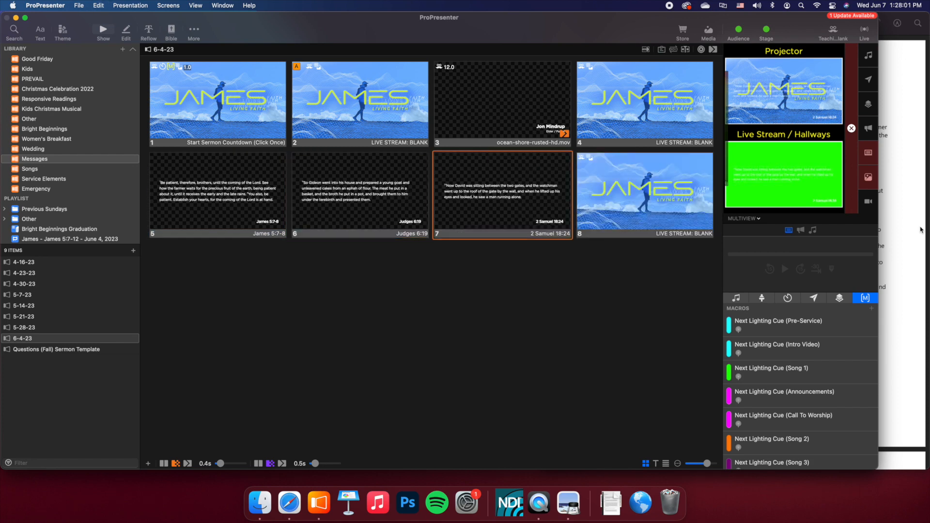
- Look up James 5:7 from the sermon notes in the Bible module and paste its slide after the 2 Samuel 18:24 slide
key(super+Tab)
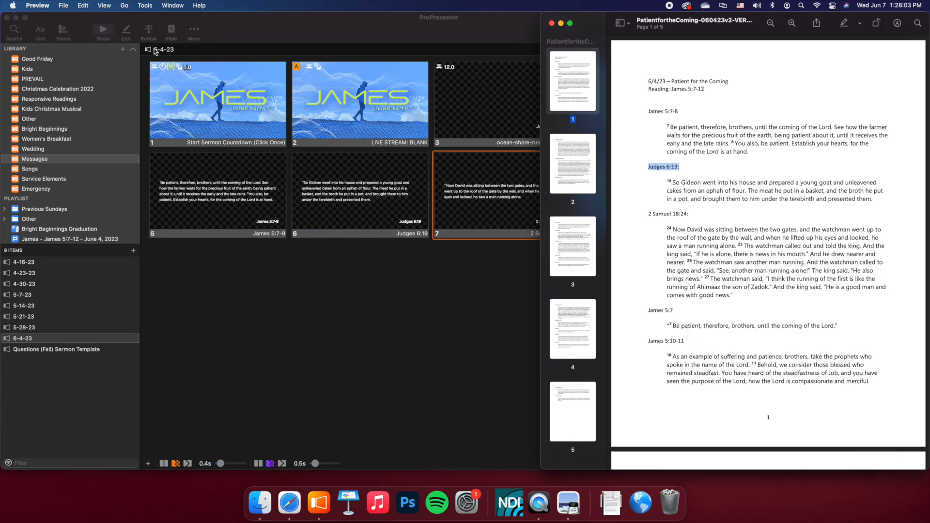
click(175, 35)
text(Ja)
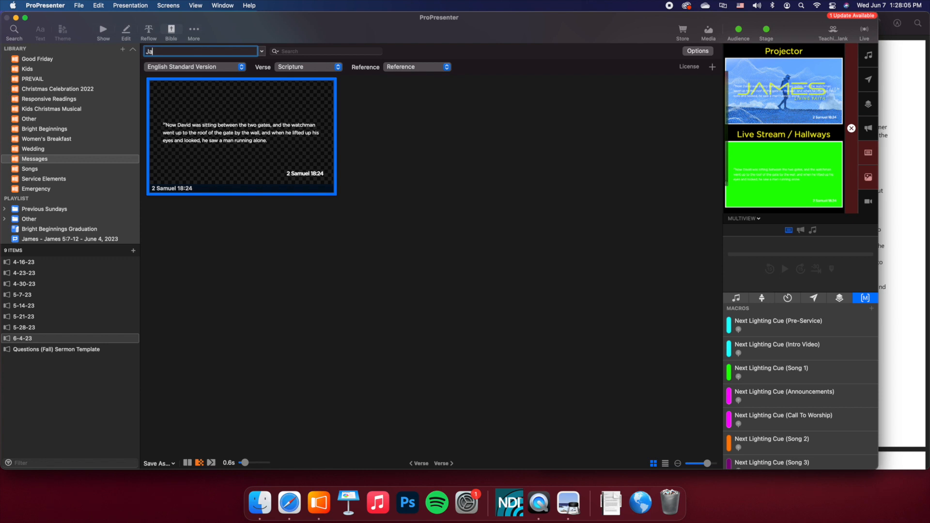
text(mes 5:7)
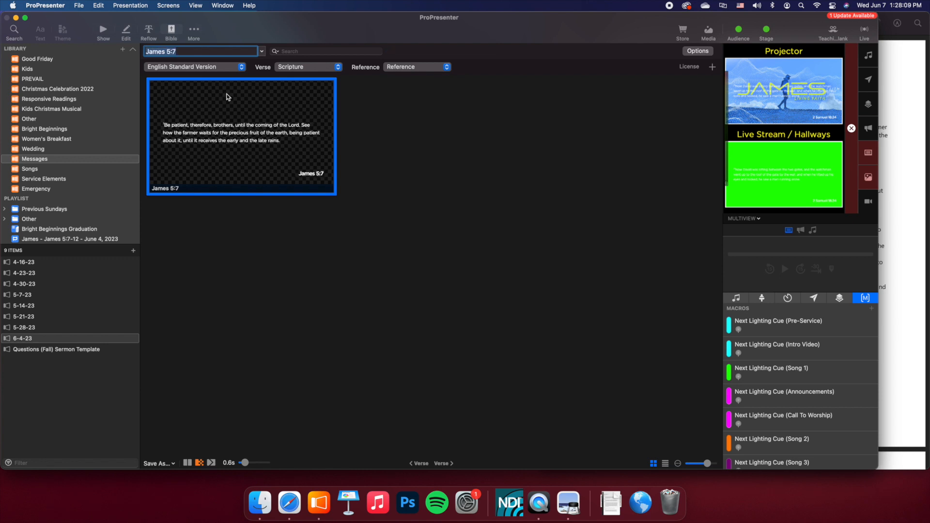
key(Return)
click(103, 32)
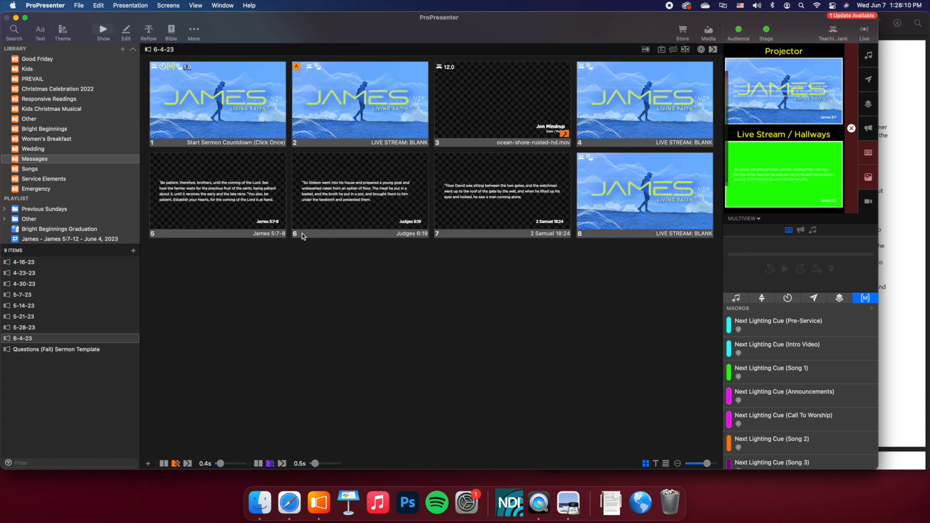
click(516, 213)
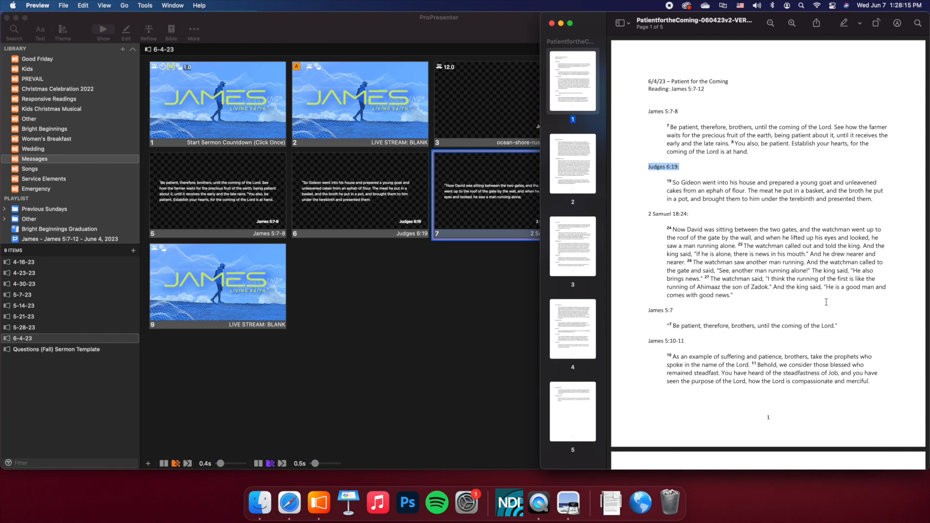
- Check the sermon notes PDF for the following passage and look up James 5:10-11 in the Bible module
scroll(828, 297, down, 3)
click(257, 43)
click(170, 32)
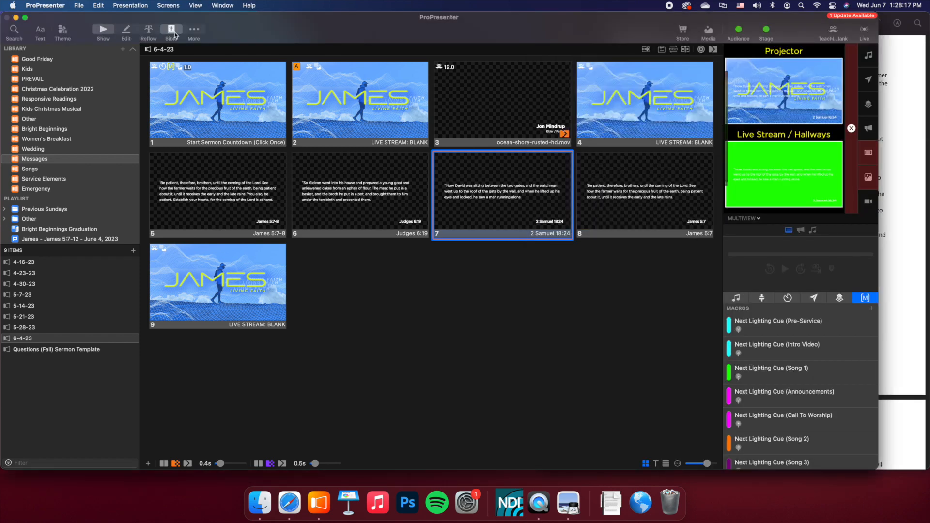
text(James 5)
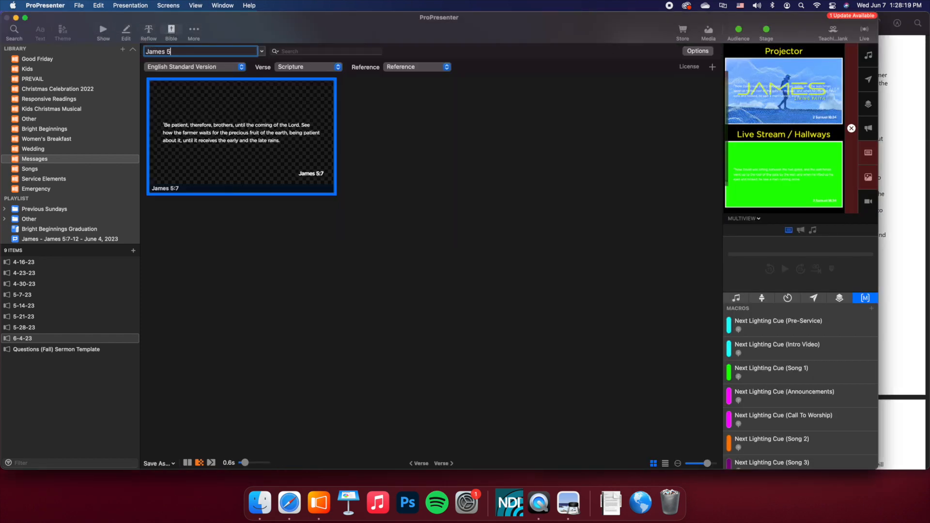
text(:10-11)
key(Return)
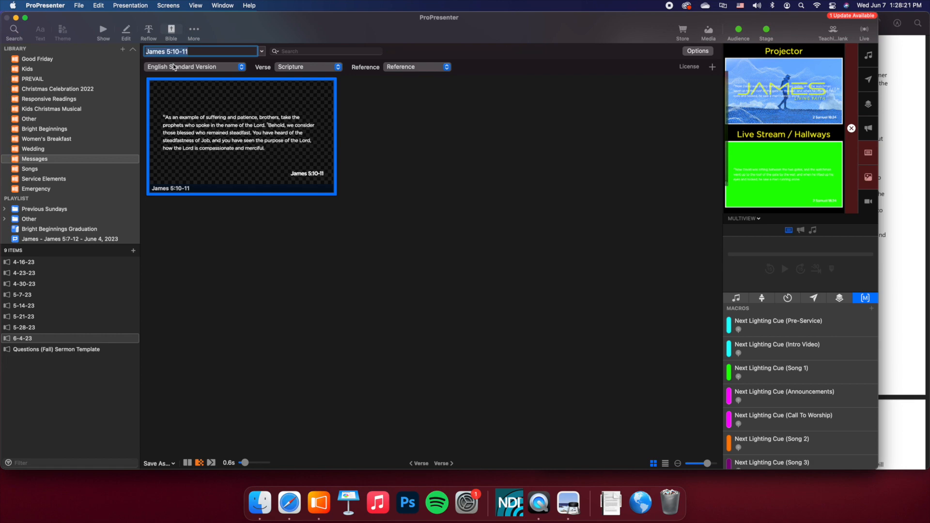
- Copy the James 5:10-11 slide and paste it after the James 5:7 slide in the 6-4-23 presentation
click(211, 115)
click(103, 32)
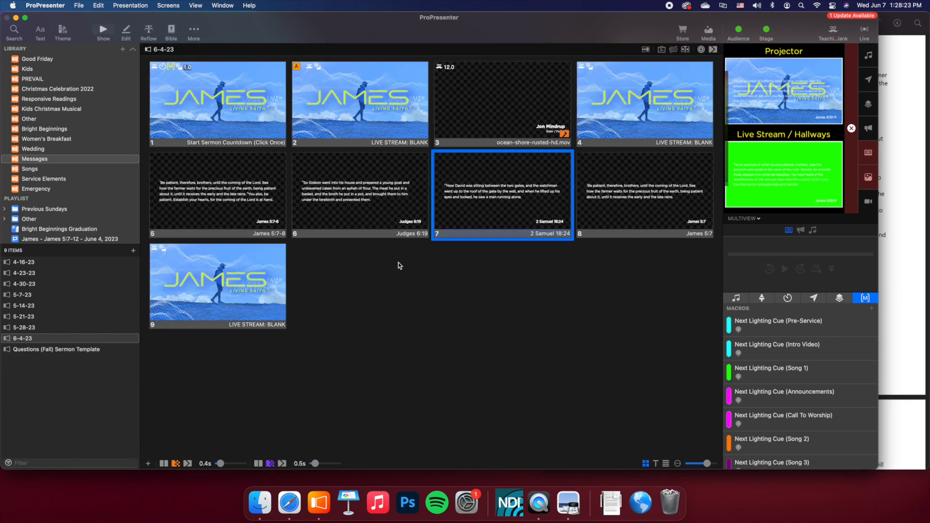
click(635, 193)
key(super+v)
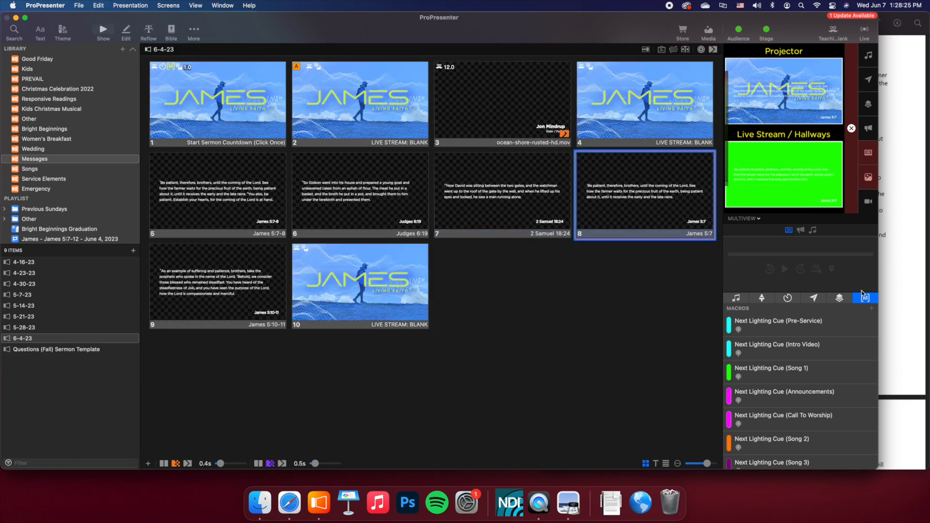
- Compare the James 5:10-11 and 2 Samuel 18:24 passages in the sermon notes PDF with the slides made so far
click(916, 187)
scroll(675, 271, up, 3)
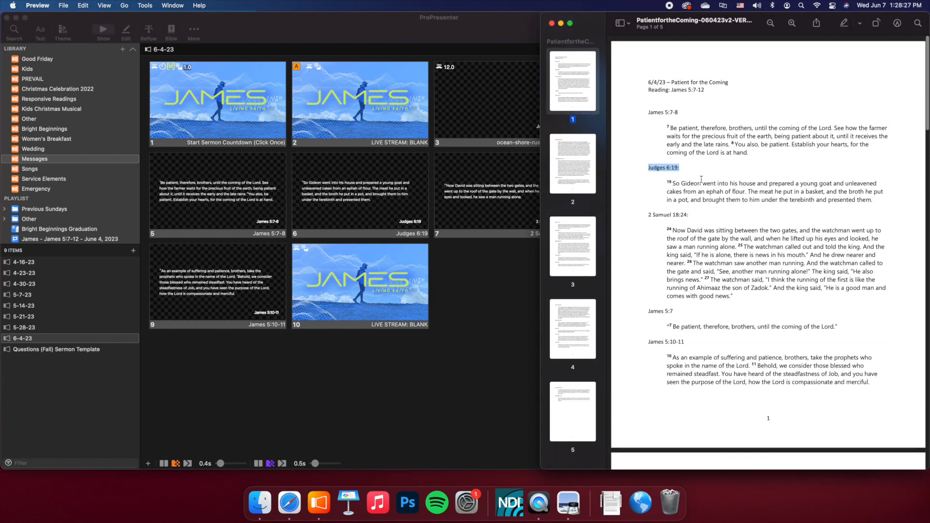
scroll(676, 271, down, 3)
drag(667, 305, 796, 305)
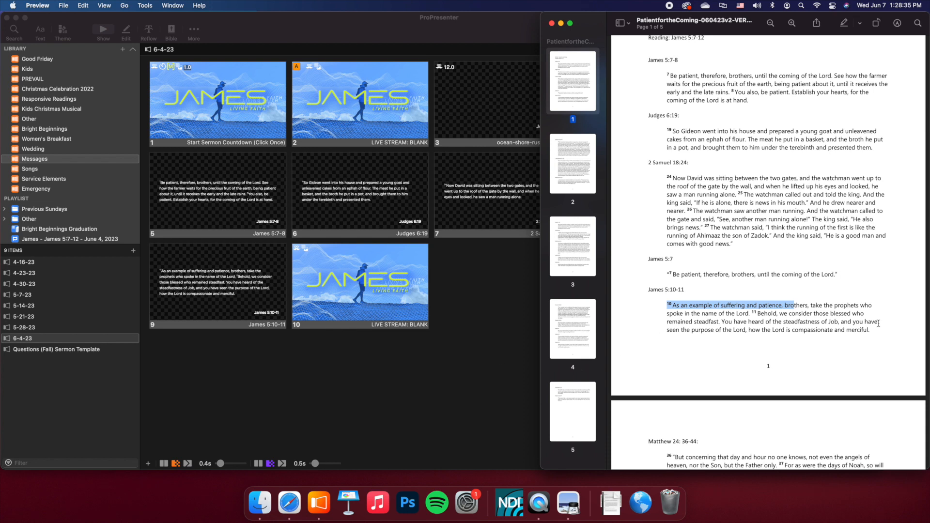
drag(817, 333, 871, 330)
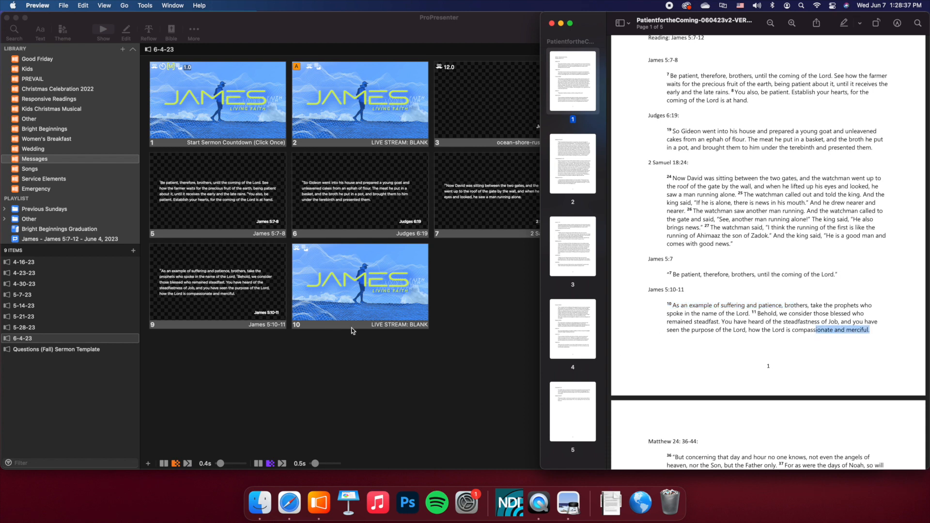
scroll(833, 256, up, 3)
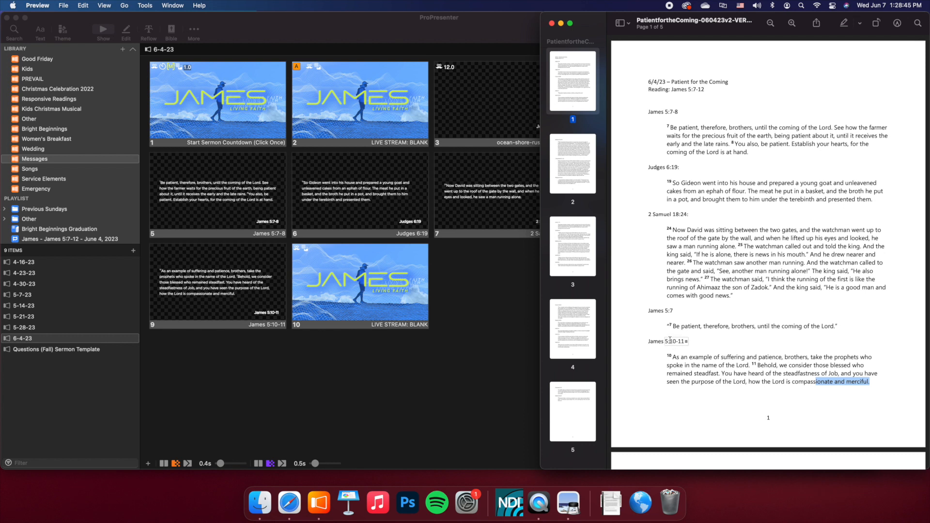
double_click(650, 214)
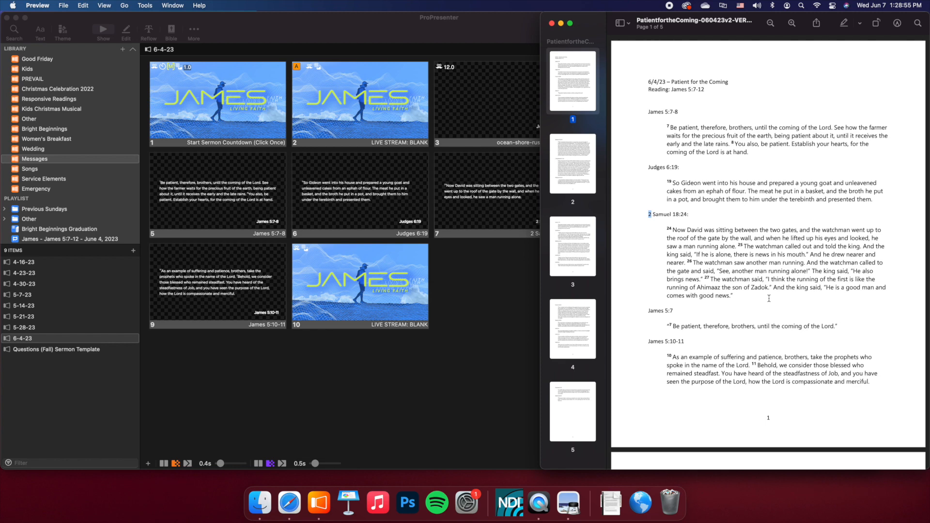
- Trigger the James 5:10-11 slide to check its output, then review the sermon notes PDF through its last page
click(371, 367)
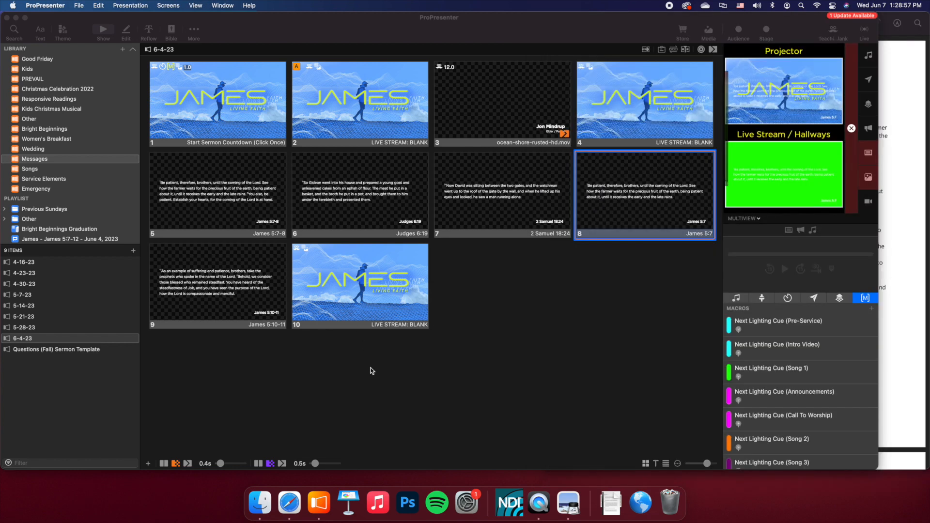
click(240, 301)
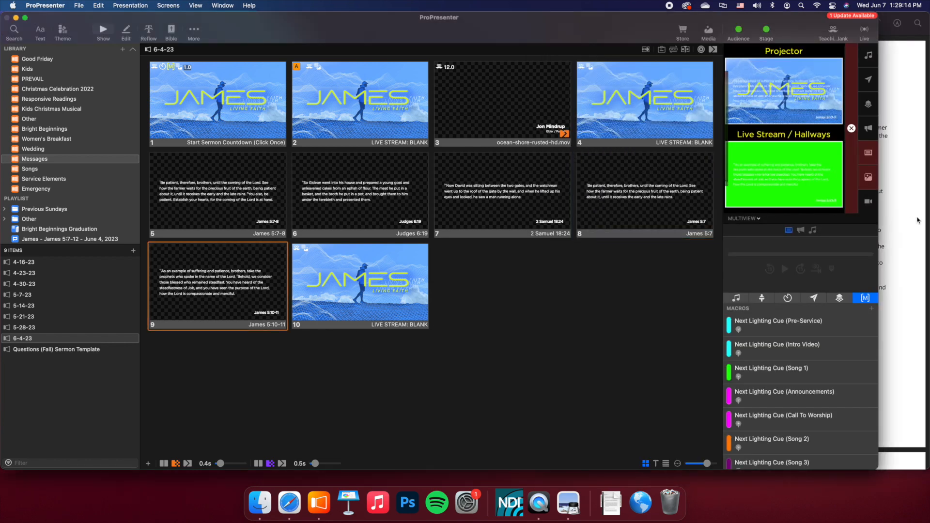
click(917, 221)
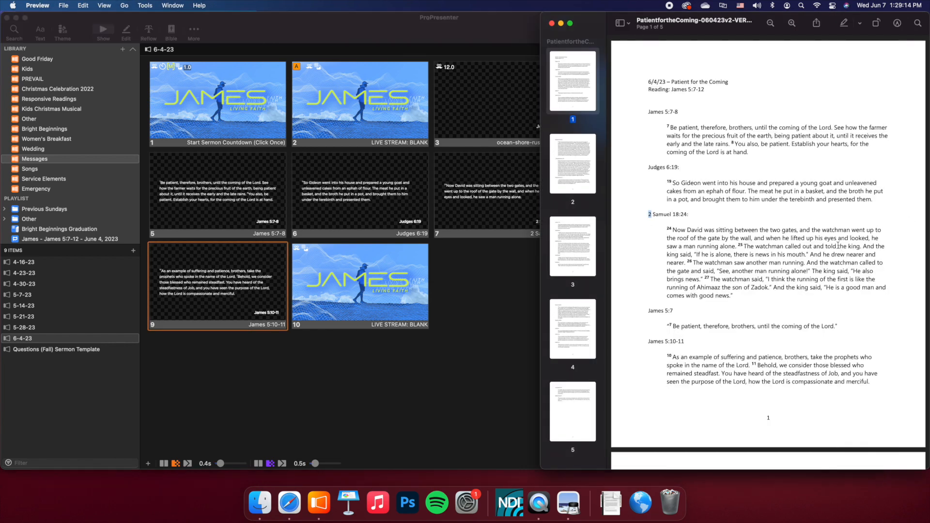
scroll(682, 142, down, 20)
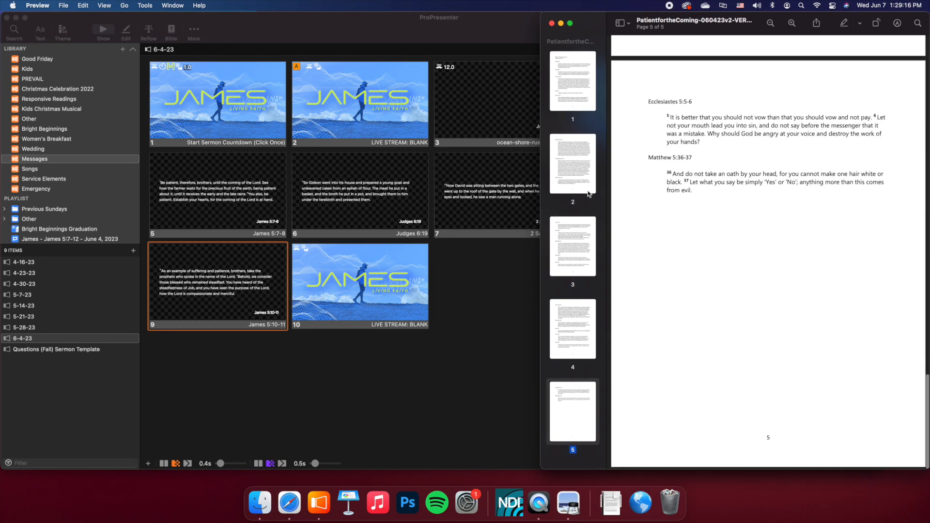
- Copy the "If the Lord wills" slide from the 5-21-23 message and paste it after slide 9 in 6-4-23
click(440, 269)
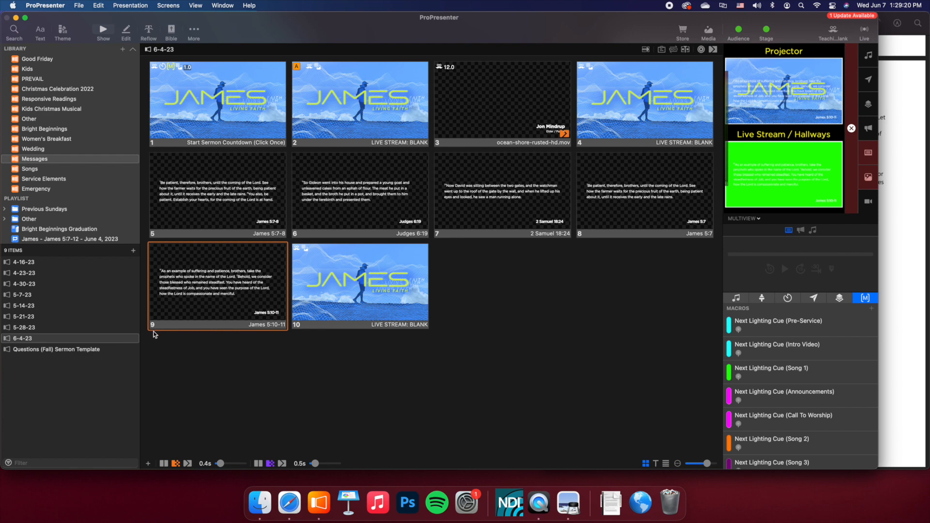
click(30, 327)
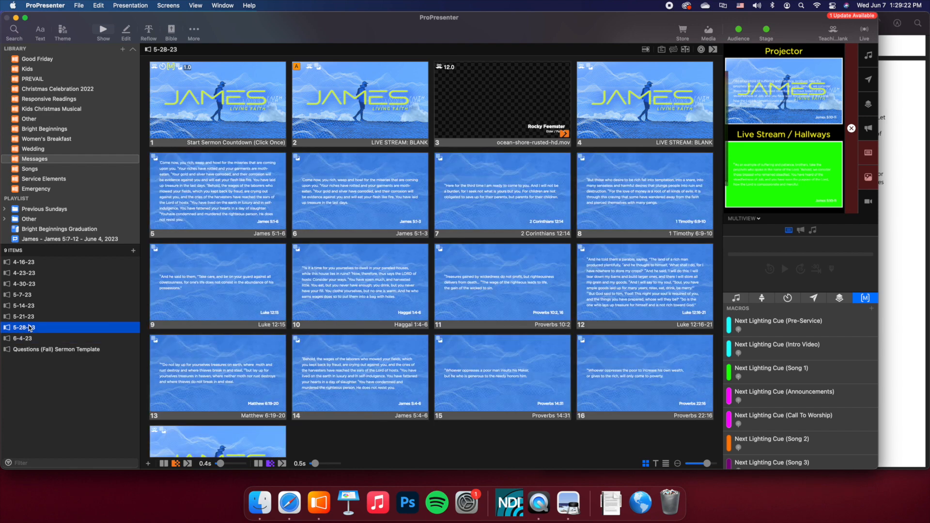
click(17, 318)
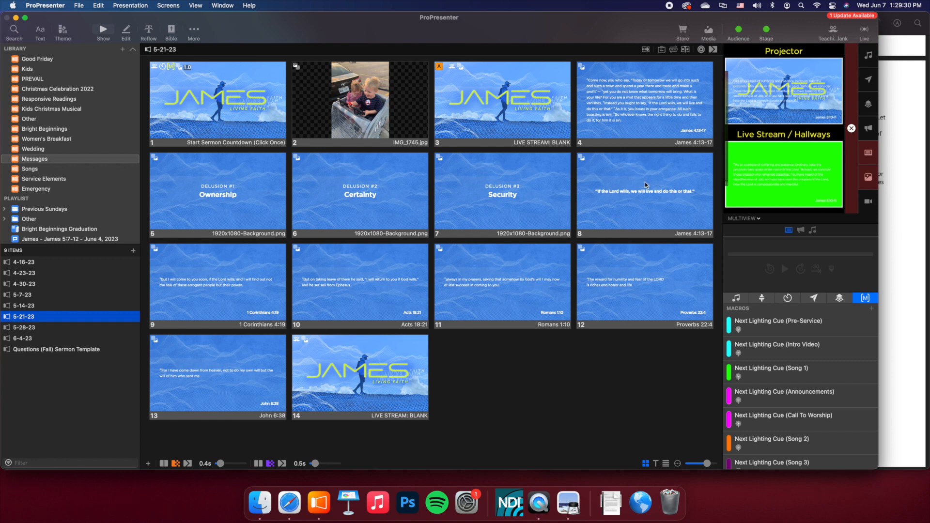
click(645, 182)
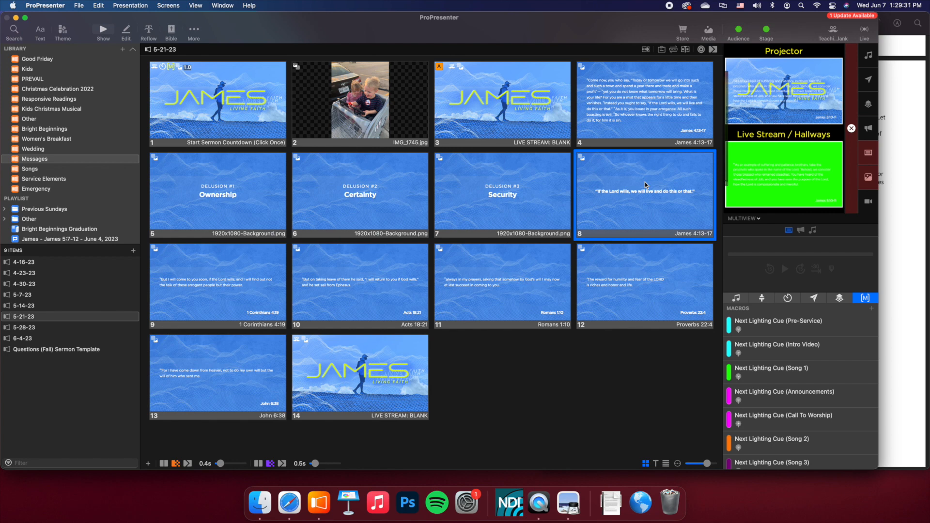
click(13, 338)
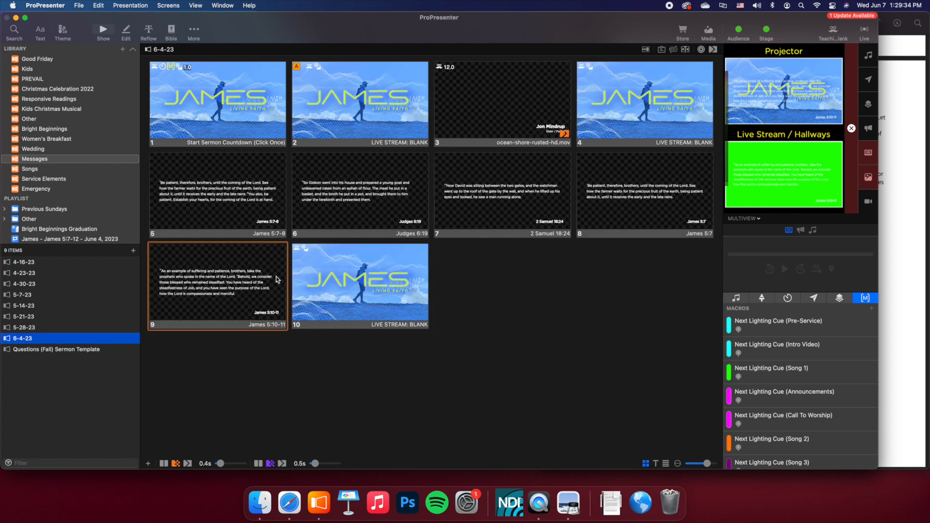
click(244, 265)
key(super+v)
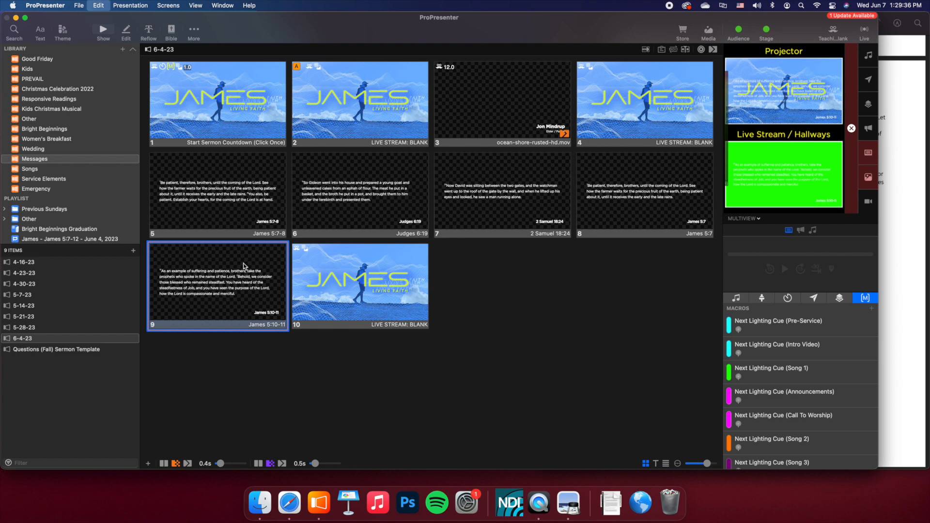
- Replace the text of the pasted "If the Lord wills" slide with "Sermon Point" and trigger it to check its output
right_click(337, 307)
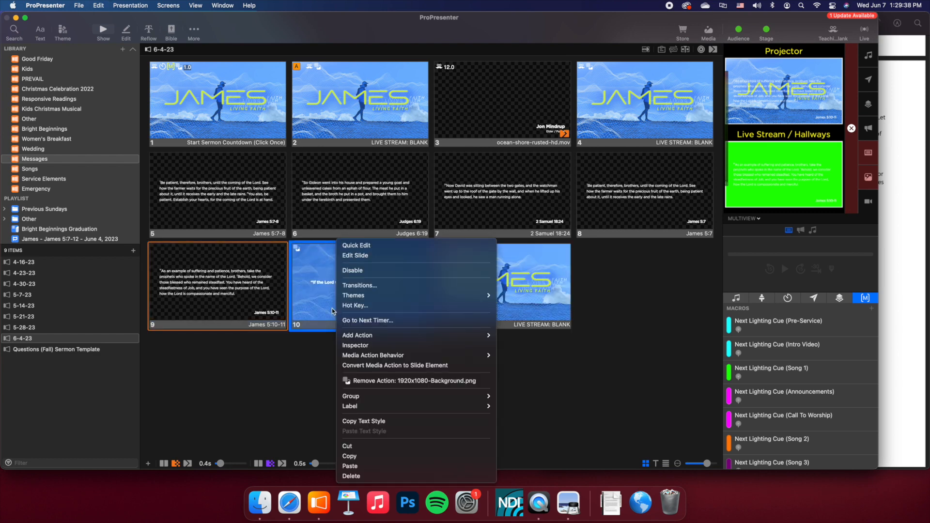
click(316, 313)
double_click(316, 310)
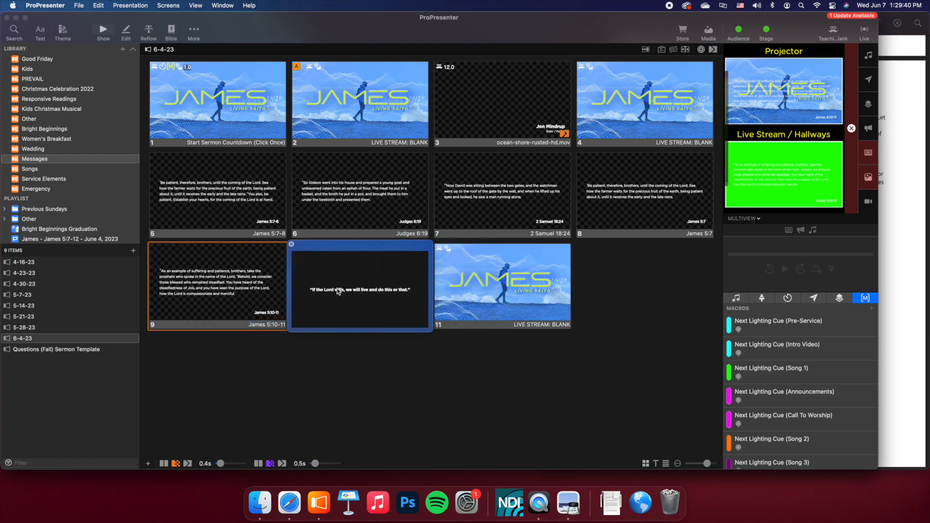
triple_click(329, 287)
text(Sermon POint)
key(BackSpace)
key(BackSpace)
key(BackSpace)
key(BackSpace)
key(BackSpace)
key(BackSpace)
text(Point)
click(429, 407)
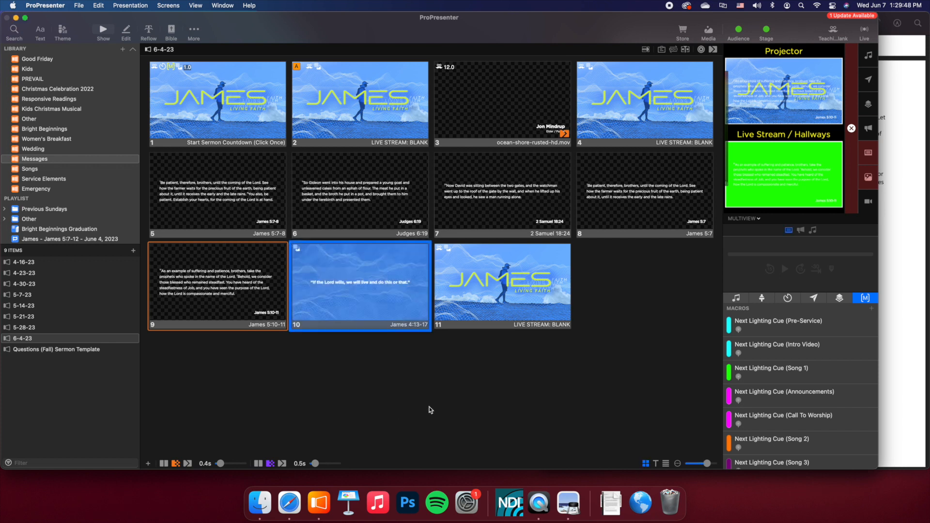
click(376, 274)
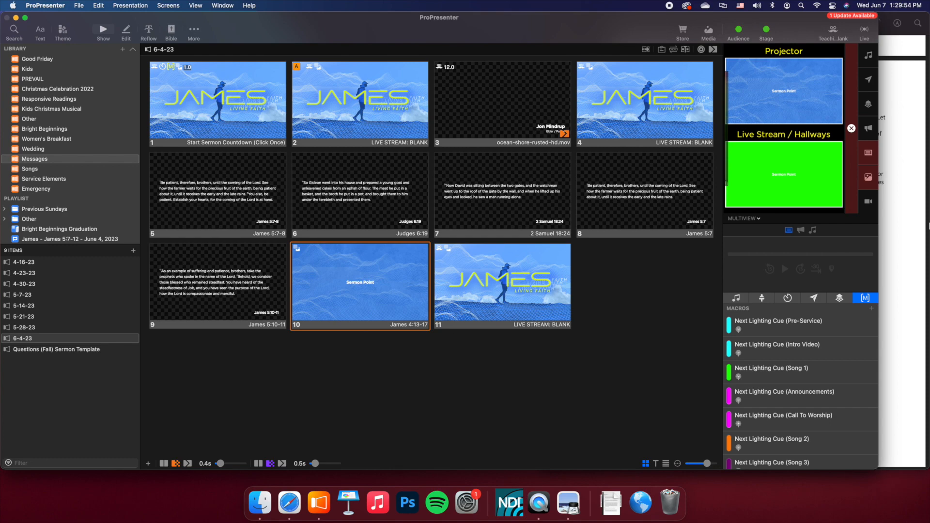
- Review the scripture passages on the first page of the sermon notes PDF, then return to the 6-4-23 presentation
click(918, 216)
scroll(753, 124, down, 1)
scroll(753, 124, up, 15)
scroll(753, 125, down, 15)
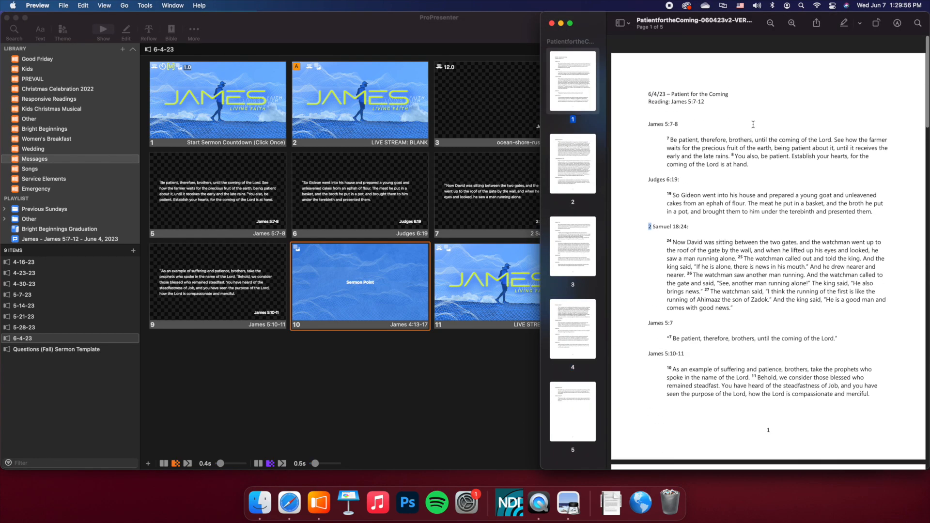
scroll(753, 125, down, 5)
click(245, 137)
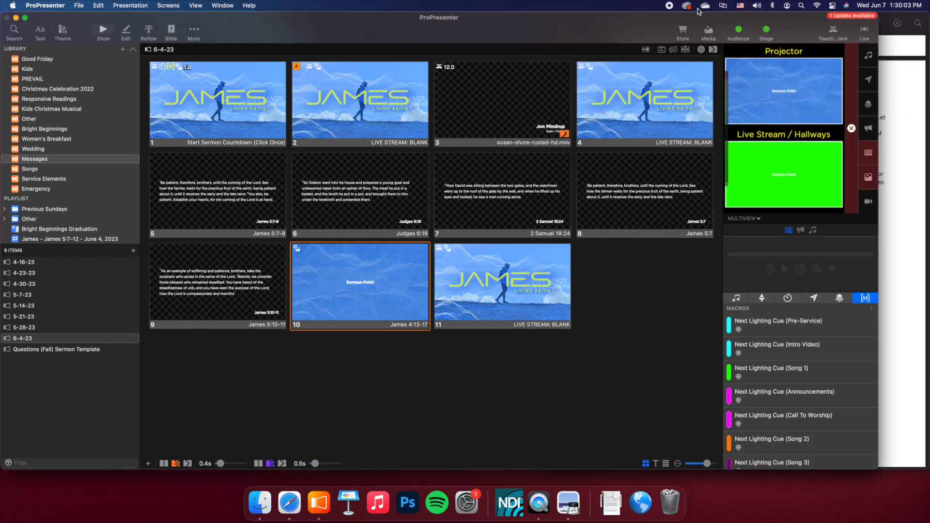
- Show the media bin, enlarge it slightly and browse its list of media playlists
click(709, 31)
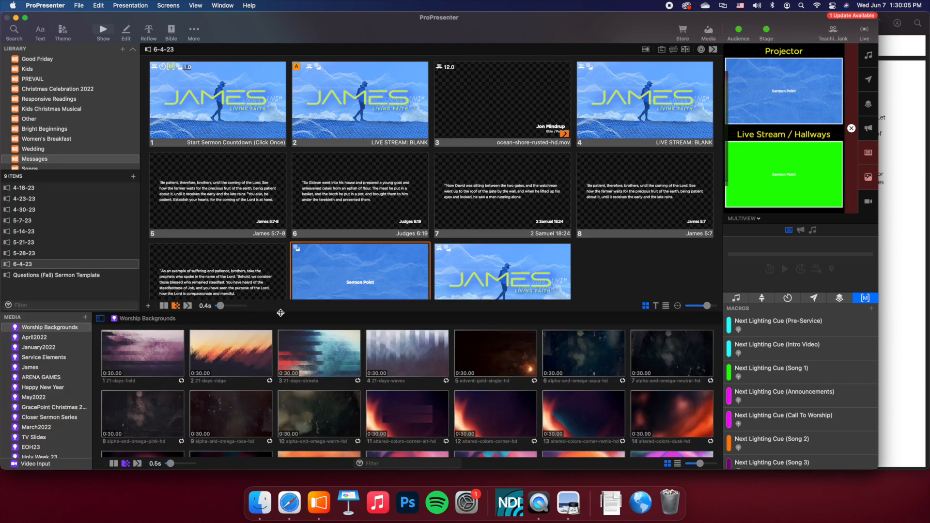
drag(280, 312, 279, 309)
scroll(271, 177, down, 1)
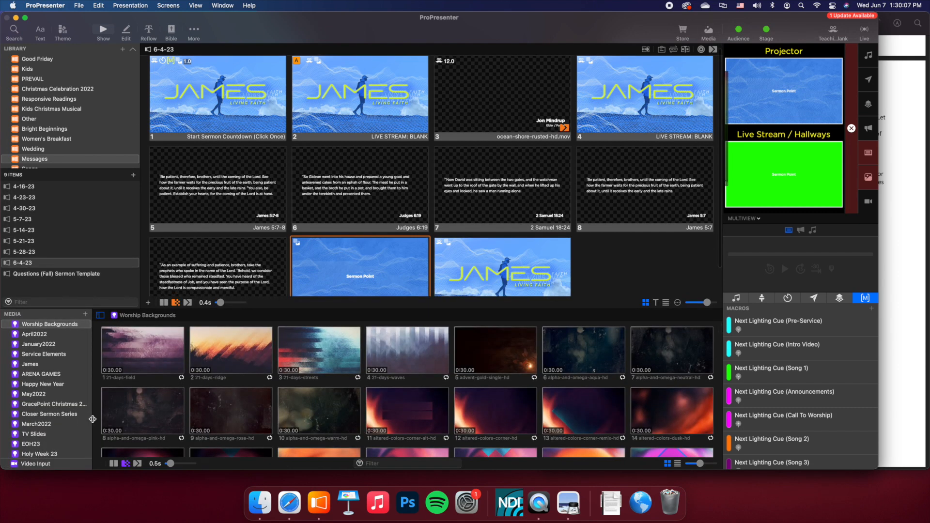
scroll(70, 376, down, 1)
scroll(69, 376, down, 5)
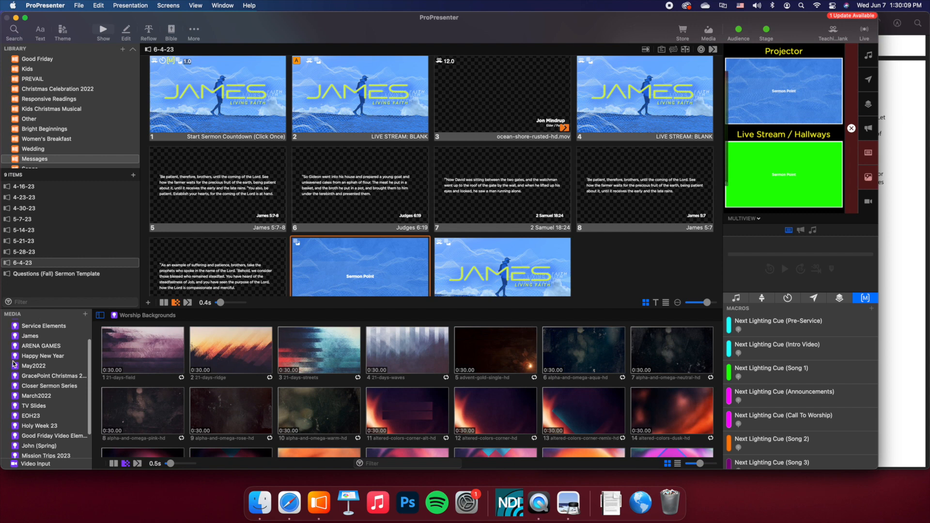
scroll(15, 368, up, 5)
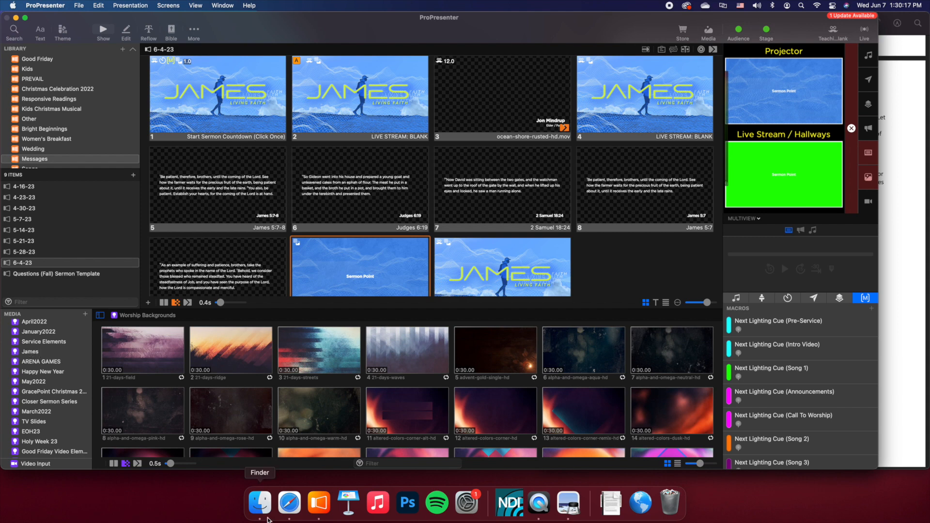
- Check the artwork files in the Desktop's James folder in Finder, then show the James media playlist in ProPresenter
click(261, 504)
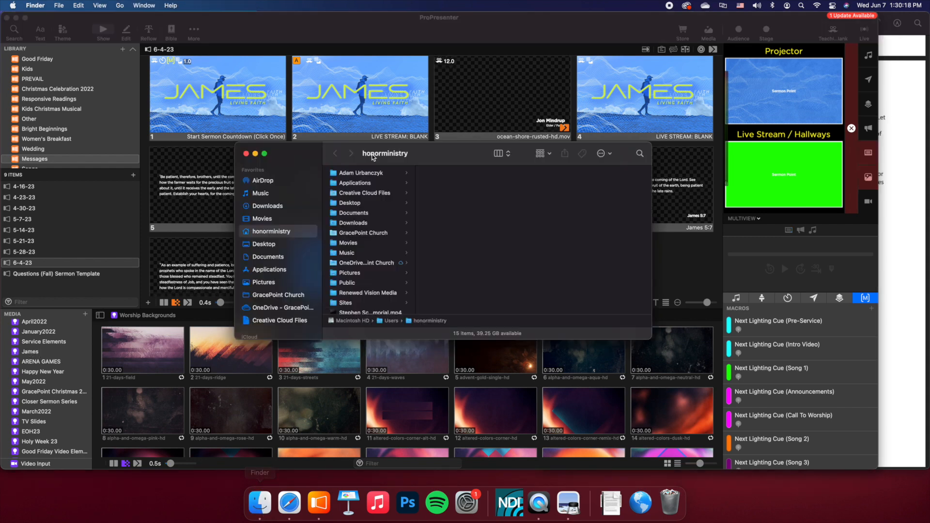
click(268, 245)
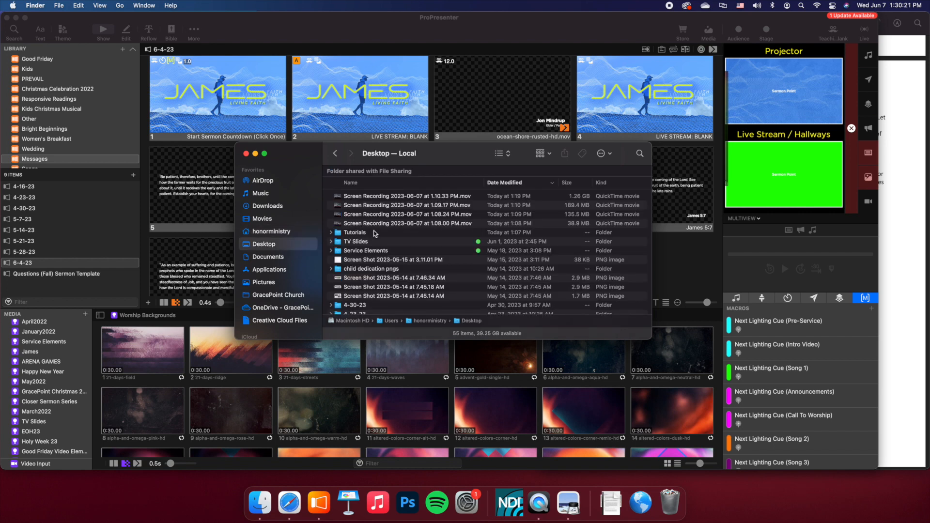
scroll(375, 232, down, 10)
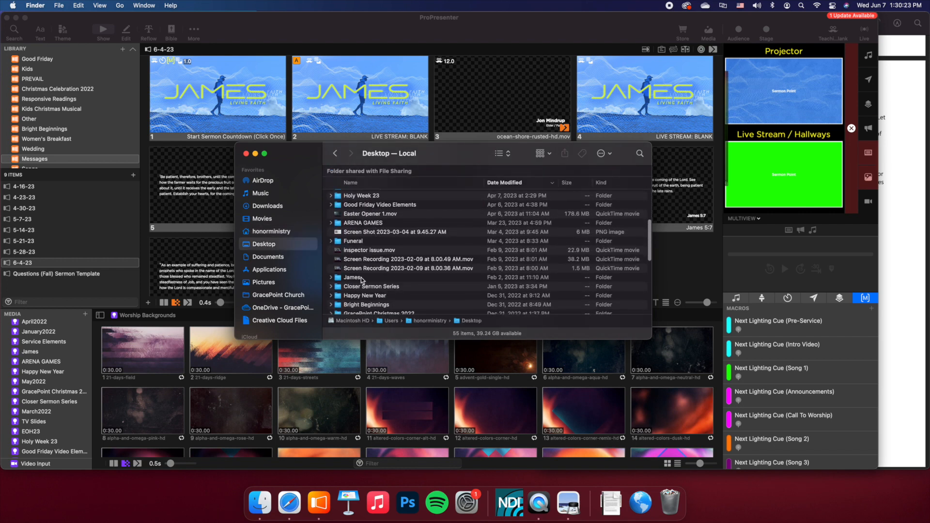
double_click(361, 277)
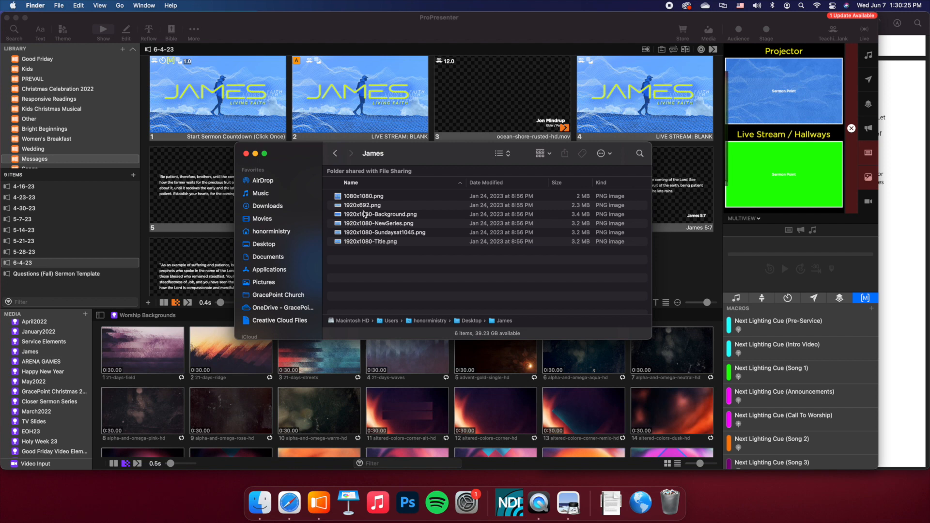
click(247, 154)
click(23, 353)
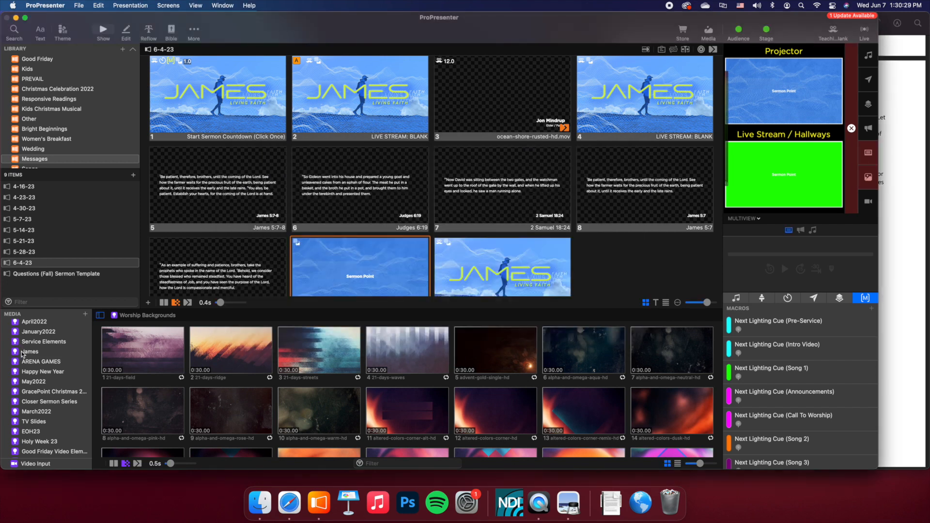
click(23, 353)
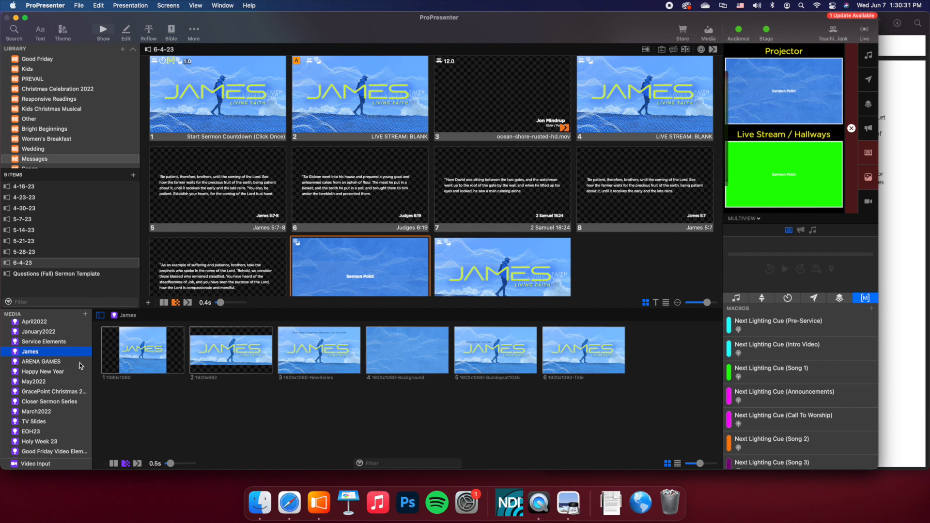
click(85, 314)
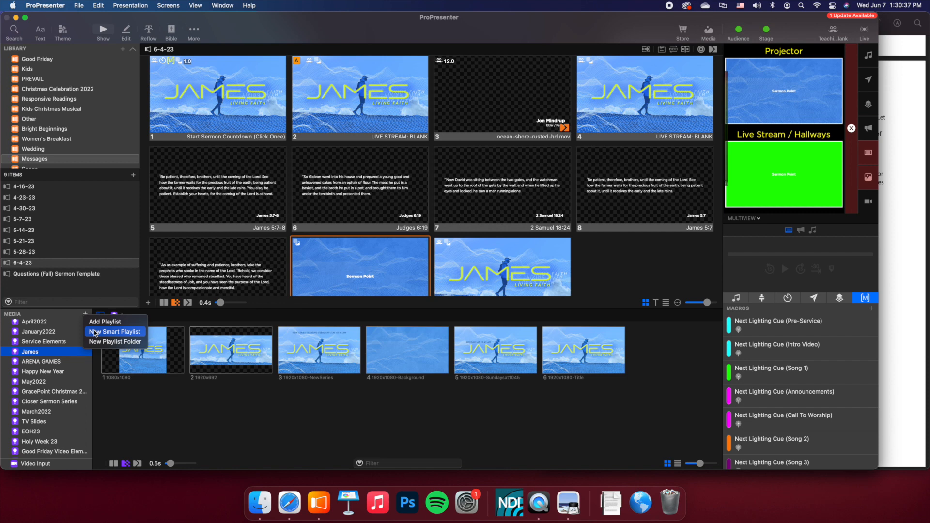
click(95, 335)
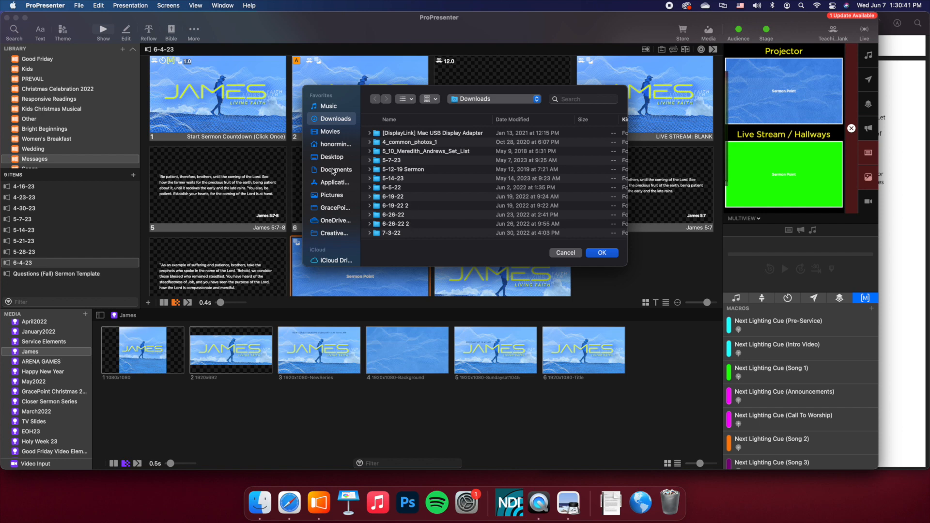
click(566, 252)
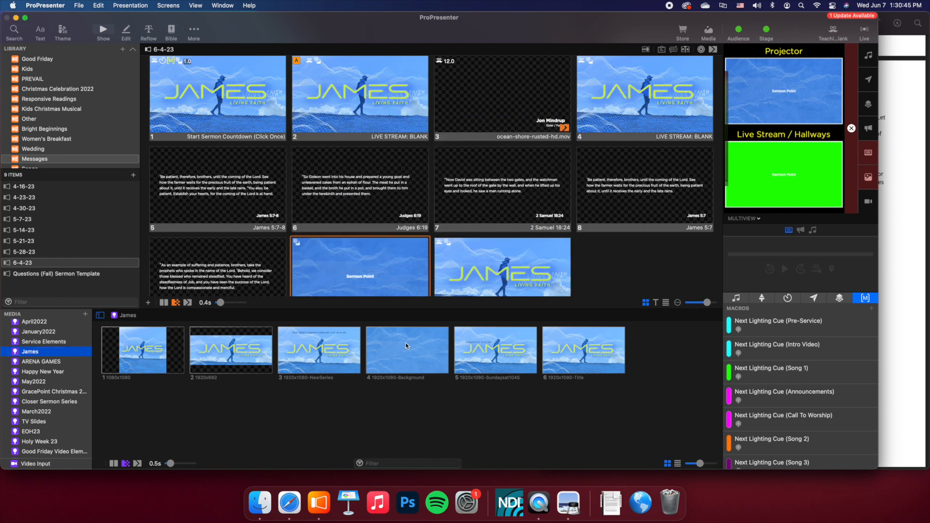
- Add the 1920x1080-Background image to the James 5:7-8 slide and trigger that slide
click(407, 354)
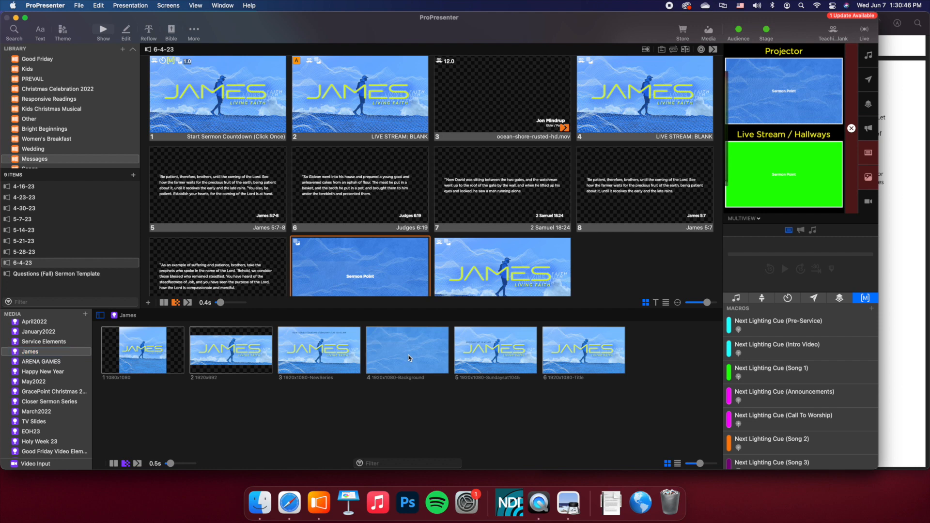
drag(413, 367, 261, 235)
click(239, 168)
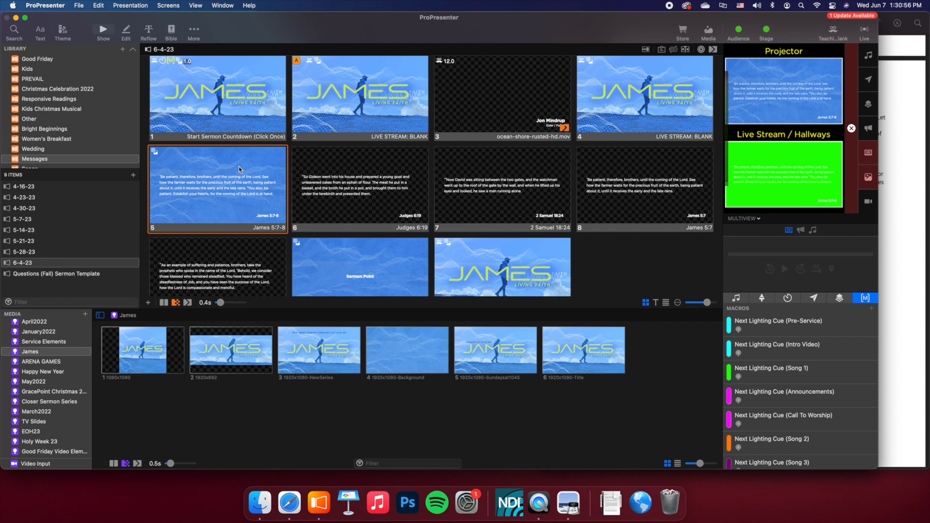
- Trigger the scripture slides with and without a background, also after the James title slide, to compare their projector output
click(350, 188)
click(509, 184)
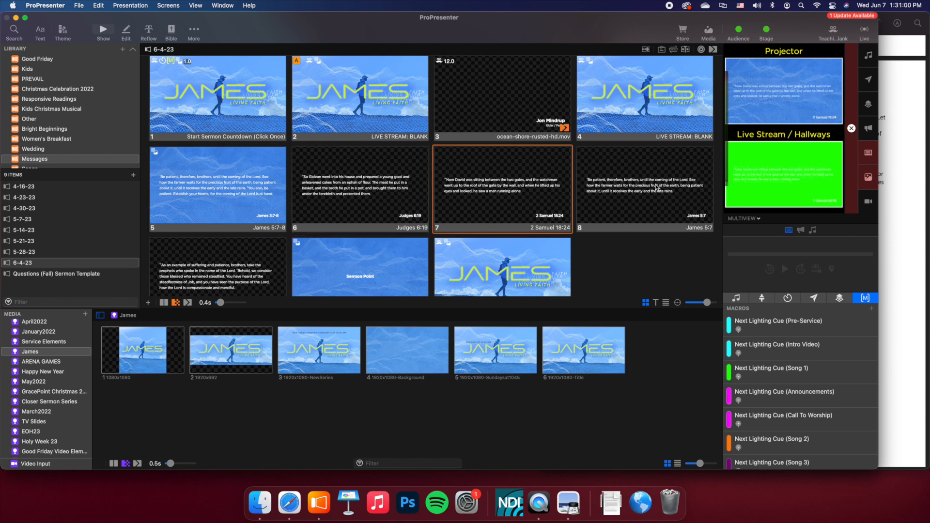
key(Right)
click(238, 264)
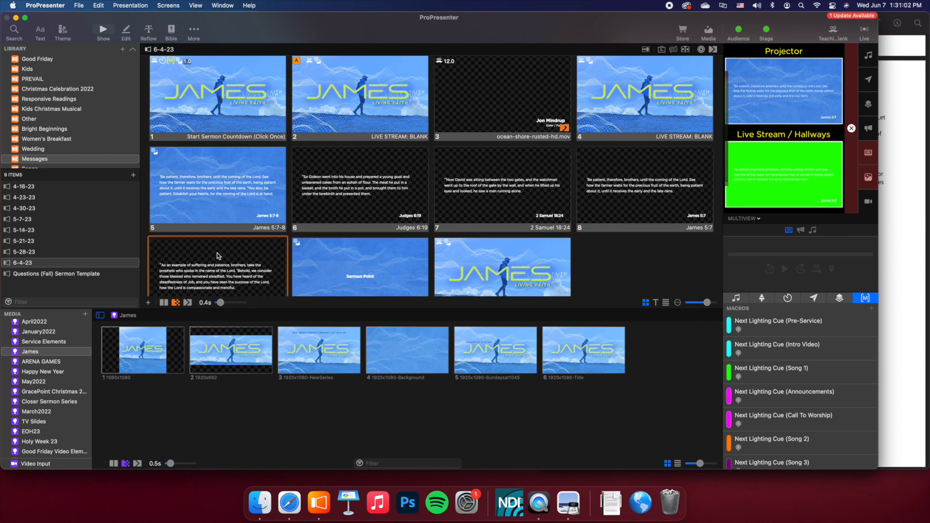
click(220, 182)
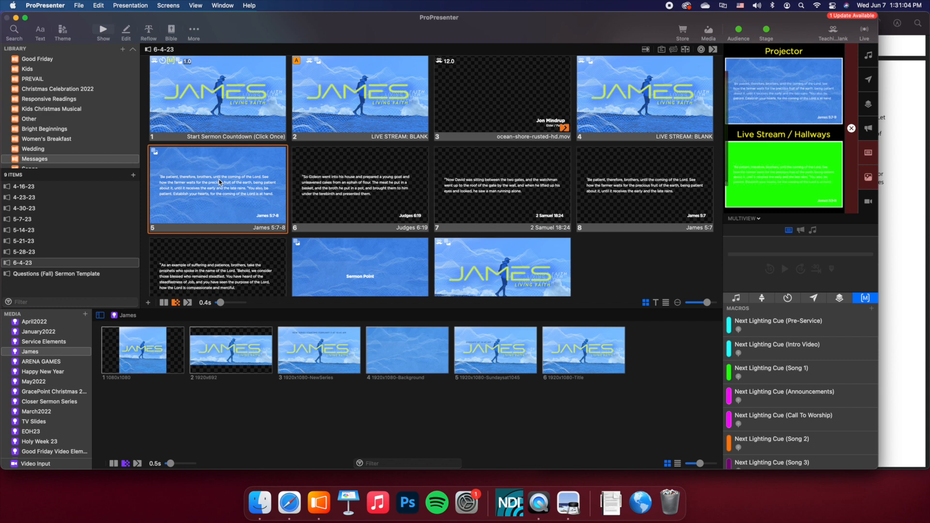
click(376, 89)
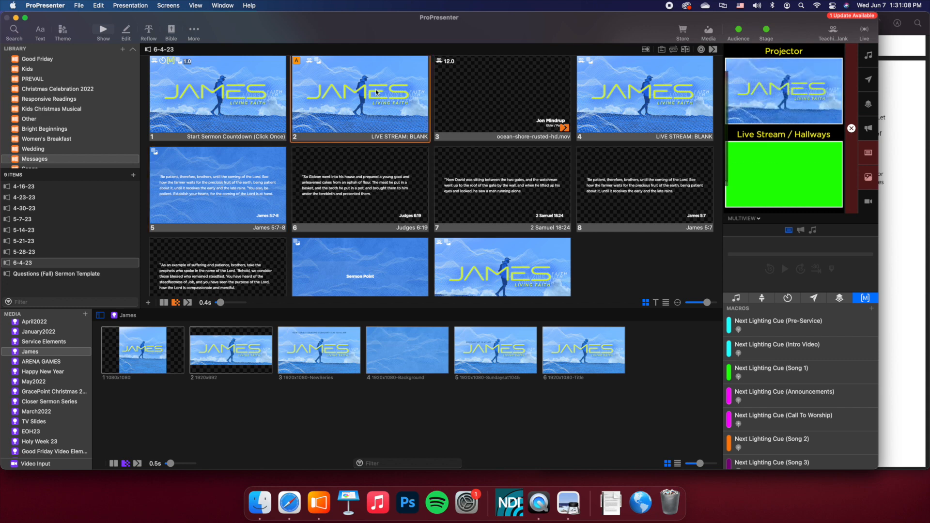
click(453, 193)
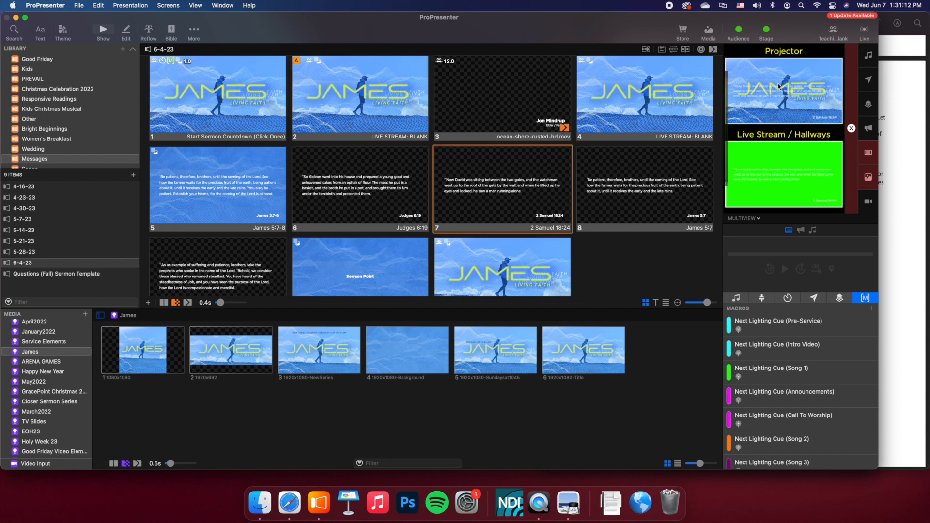
click(248, 189)
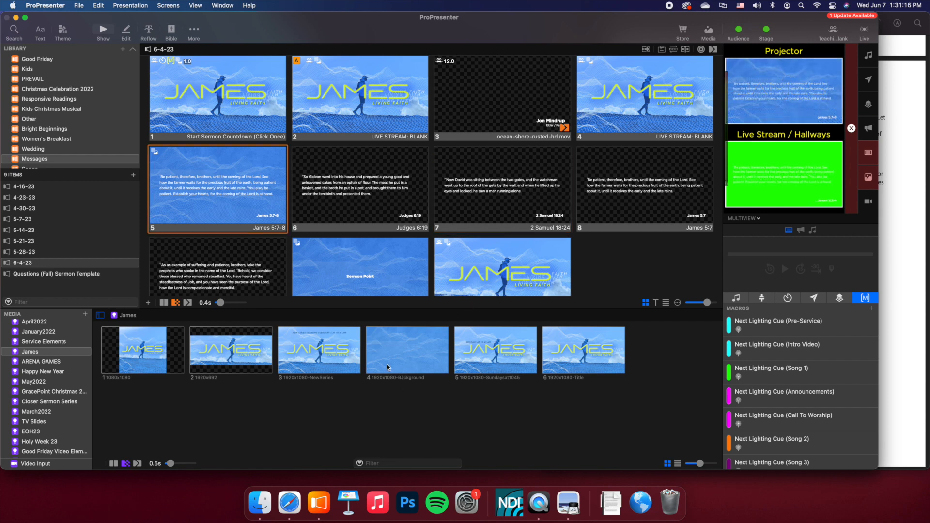
- Add the 1920x1080-Background image to the Judges 6:19, 2 Samuel 18:24, James 5:7 and James 5:10-11 slides
drag(415, 358, 388, 204)
drag(405, 356, 504, 194)
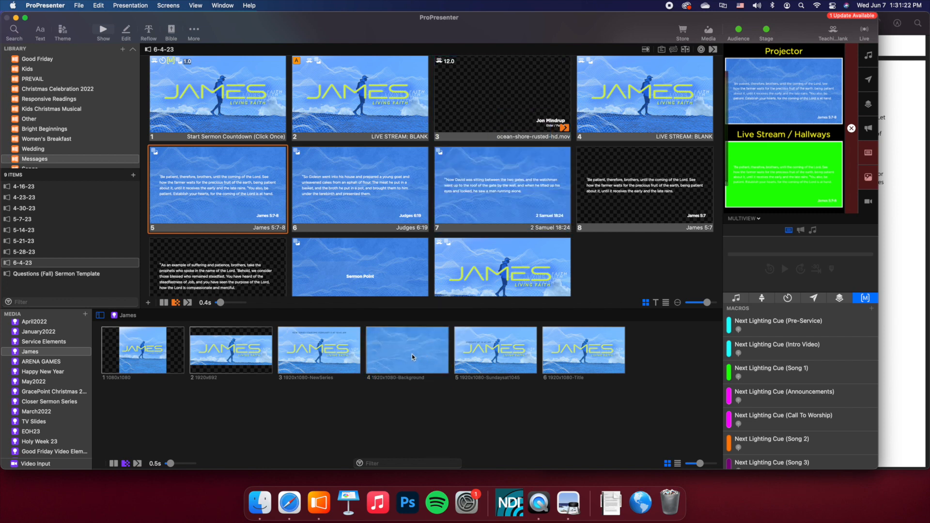
drag(412, 354, 644, 194)
drag(420, 351, 308, 291)
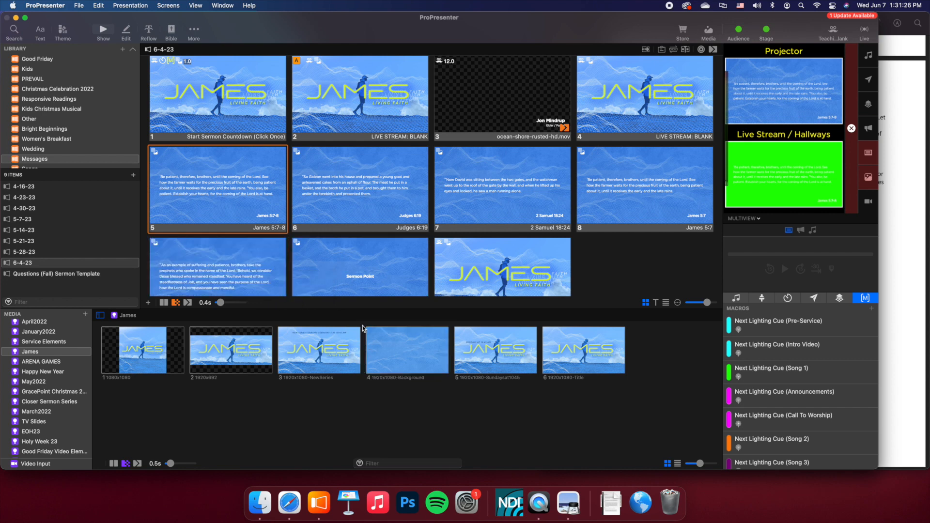
- Select slides 5 through 7 and clear the selection, then select slides 5 through 8 as a range and clear it
click(217, 171)
shift+click(550, 184)
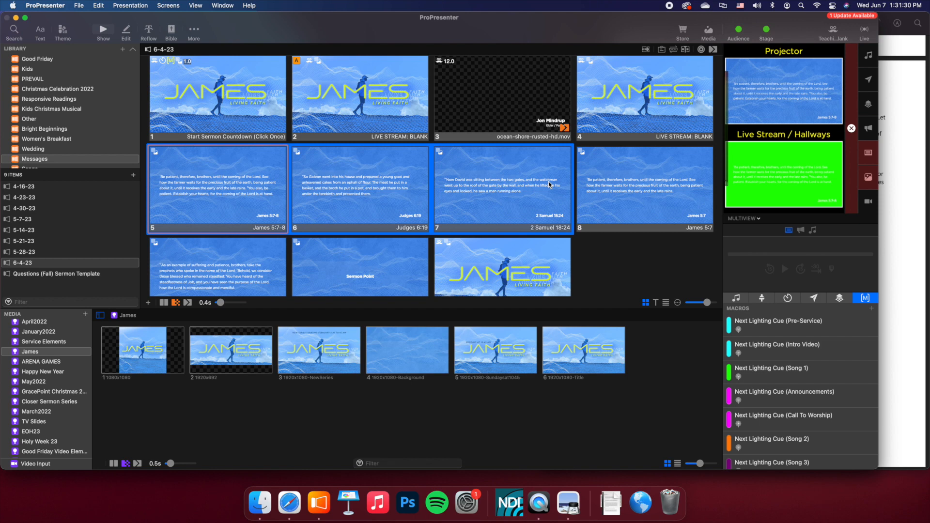
click(613, 276)
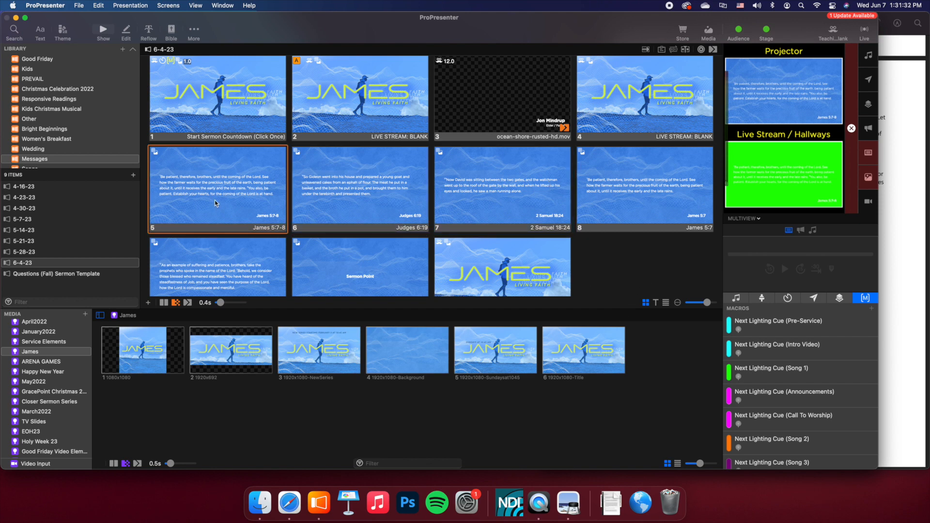
super+click(226, 179)
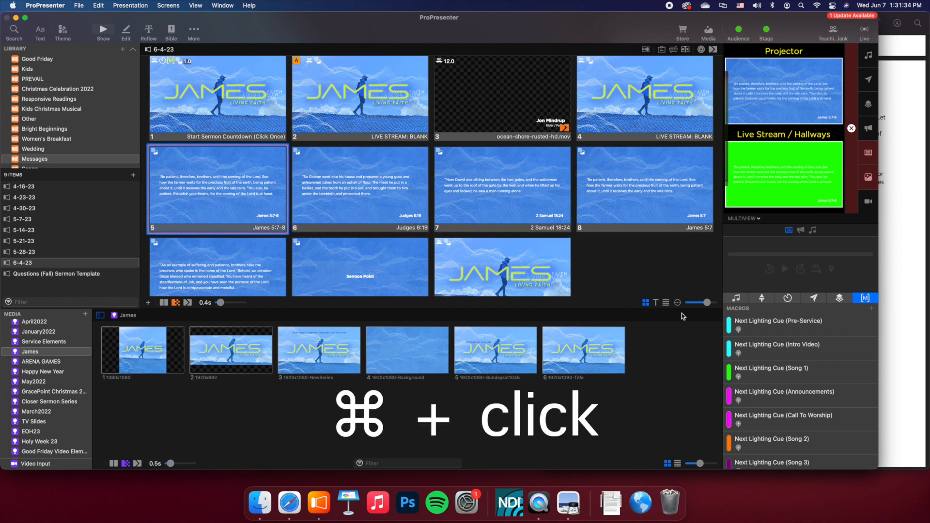
click(233, 191)
super+click(233, 192)
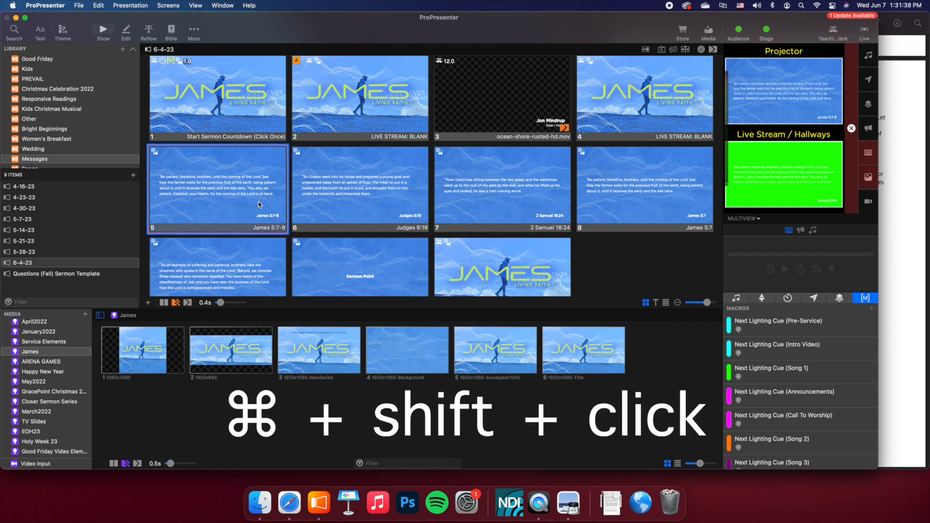
shift+super+click(675, 178)
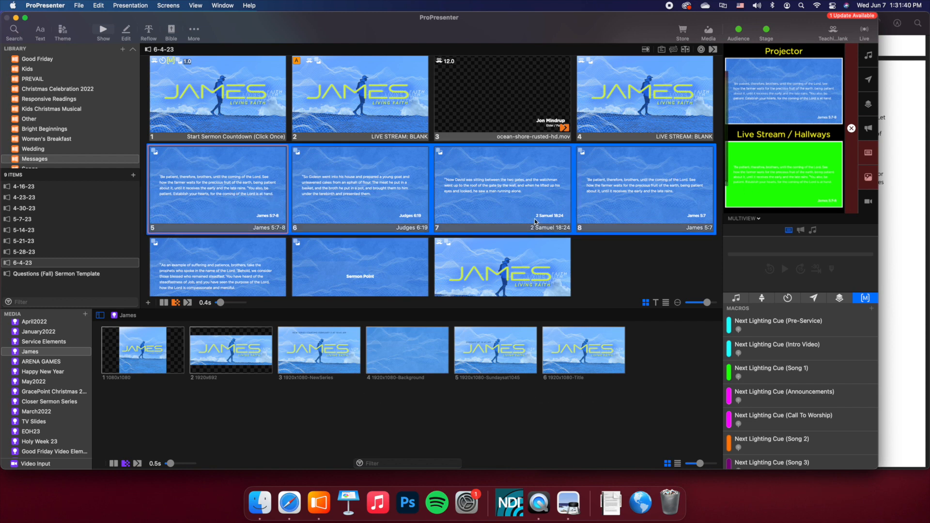
click(698, 268)
- Add slides 5 through 9 to a selection one by one, and clear the selection
super+click(226, 206)
super+click(341, 202)
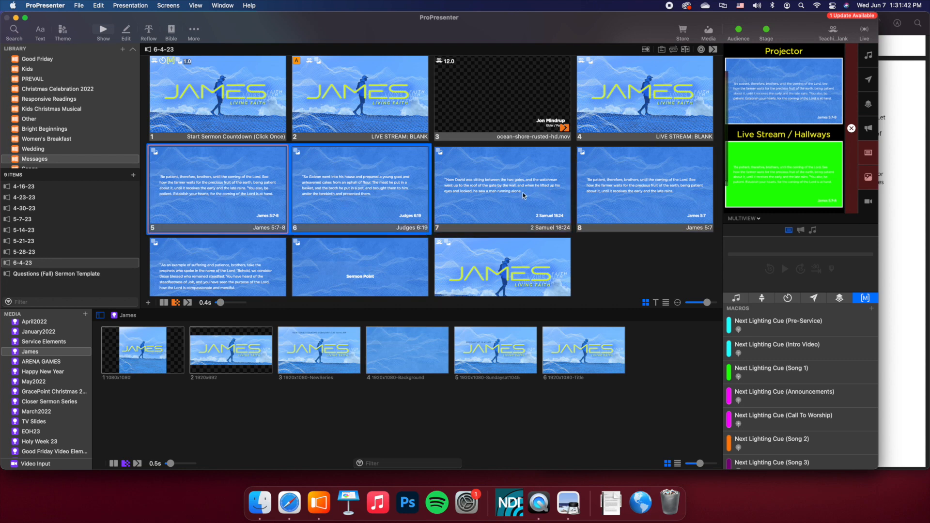
super+click(522, 193)
super+click(621, 190)
super+click(186, 294)
click(580, 278)
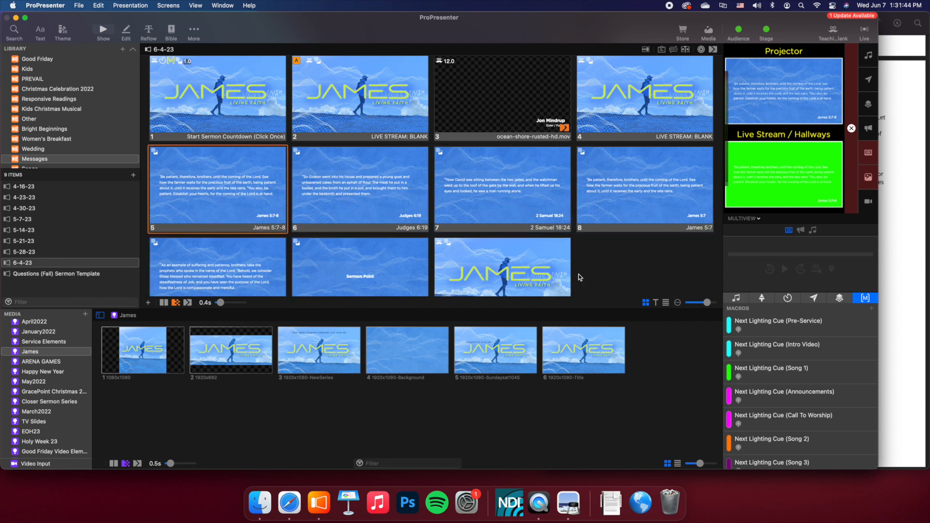
- Hide the media bin and go to the Message / Prayer item in the James 5:7-12 - June 4, 2023 playlist
scroll(206, 122, down, 1)
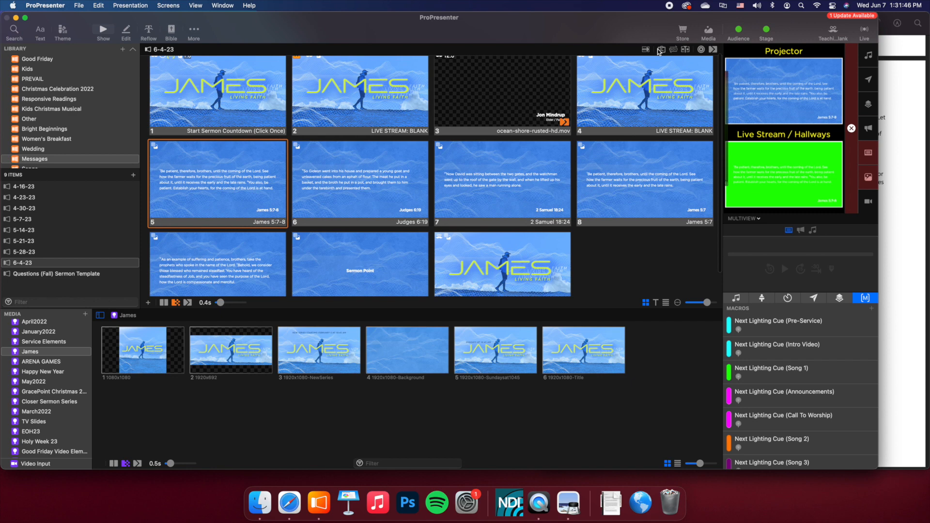
click(709, 34)
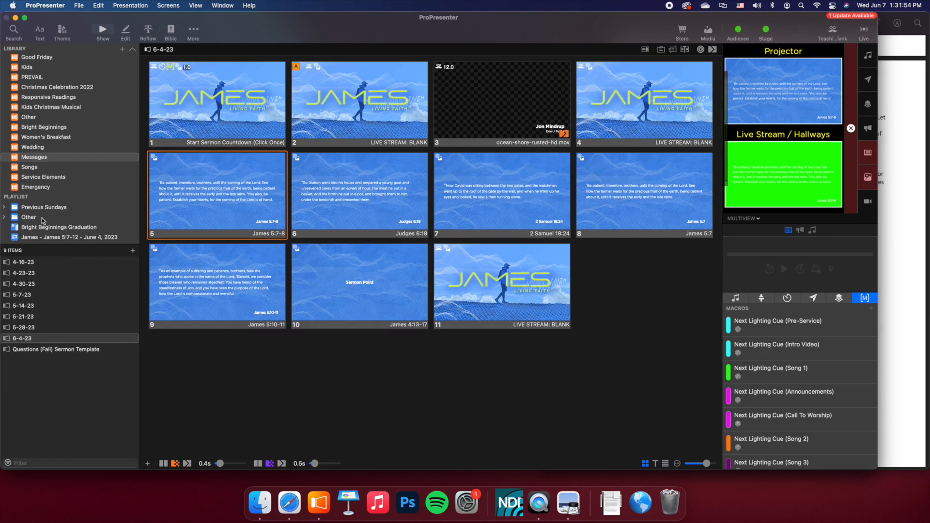
click(47, 241)
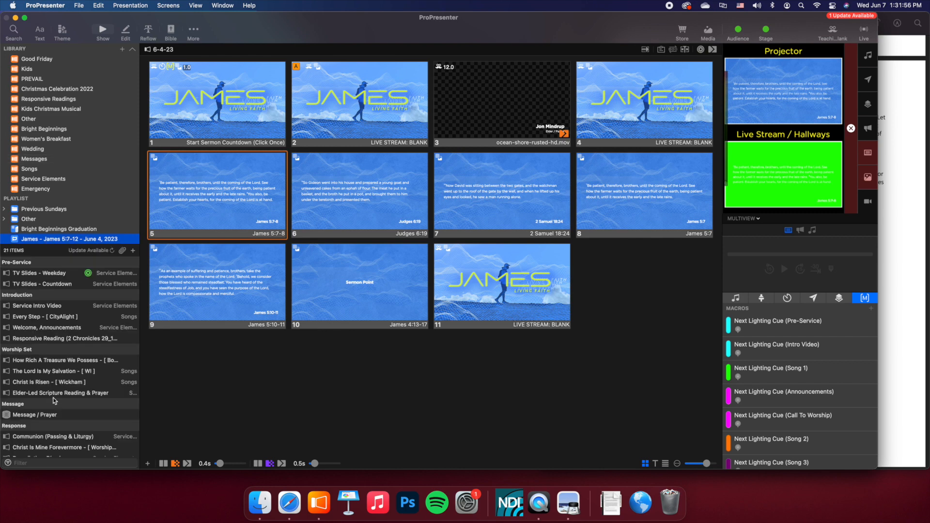
click(46, 416)
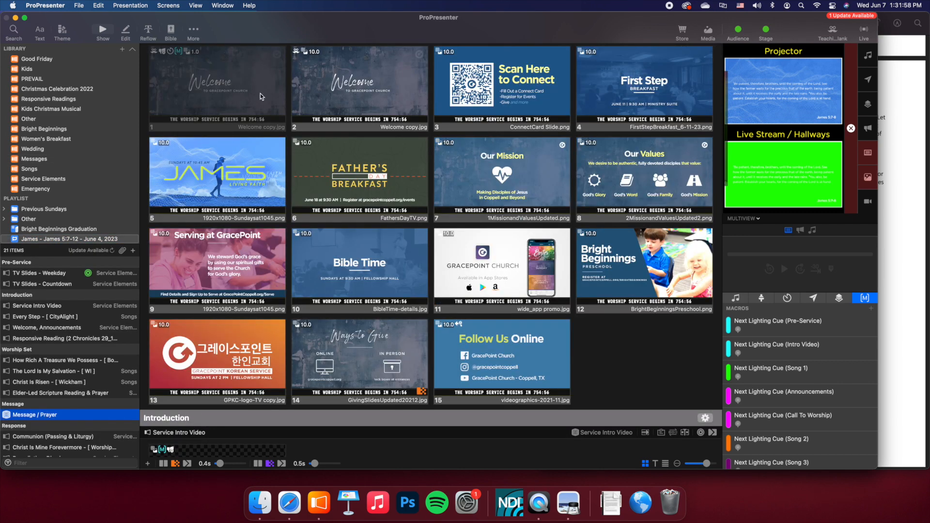
- Link the 6-4-23 presentation from the Messages library to the playlist's Message / Prayer placeholder and check its slides there
scroll(248, 162, up, 1)
scroll(248, 164, up, 4)
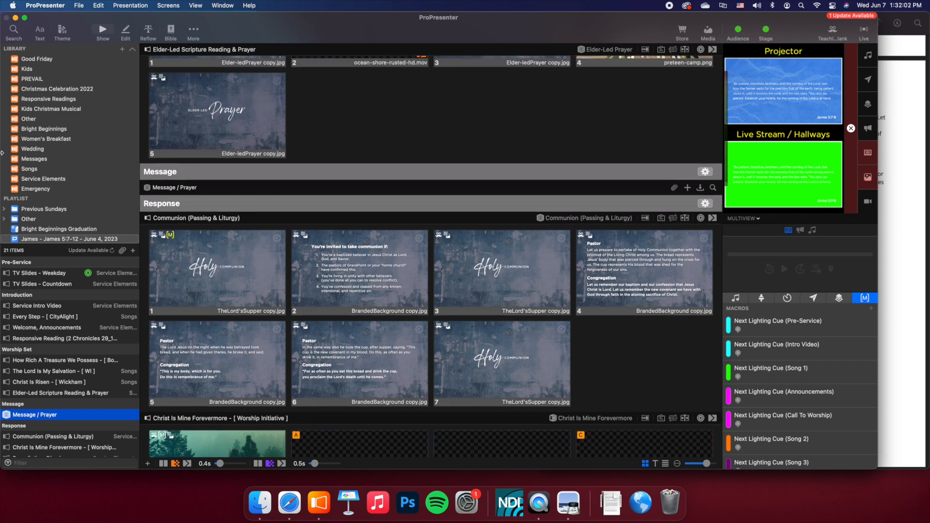
click(34, 159)
click(28, 338)
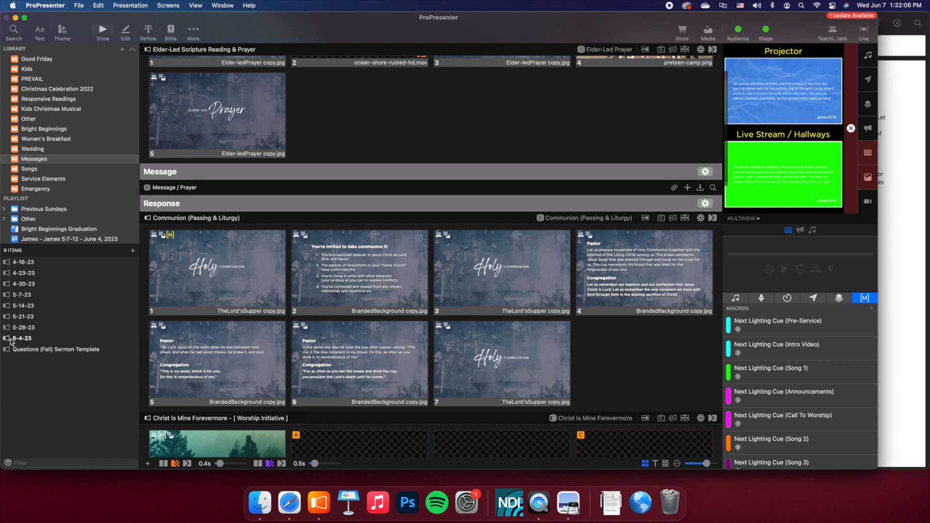
drag(12, 341, 235, 190)
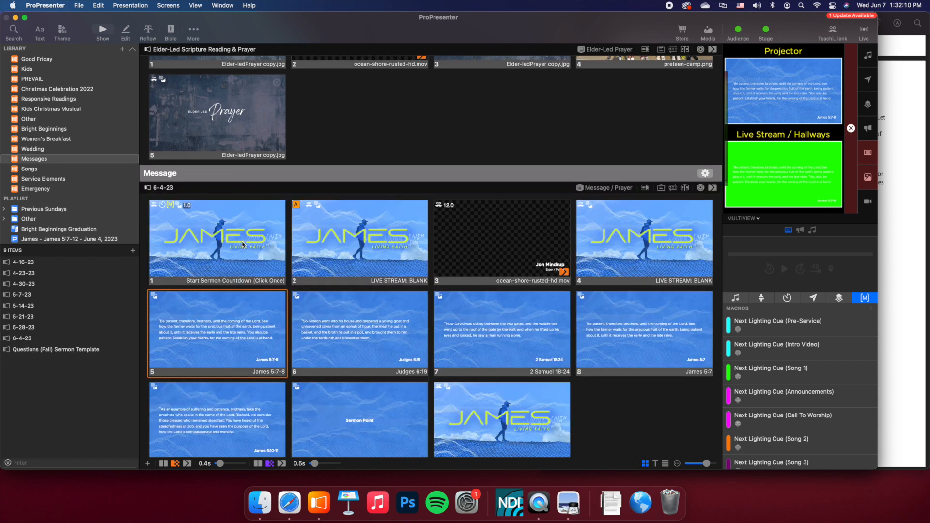
scroll(296, 247, down, 5)
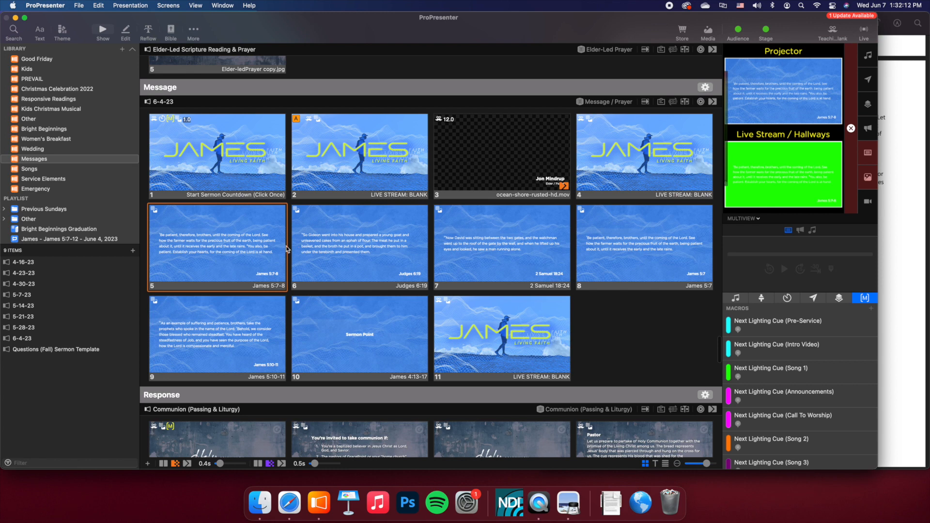
scroll(287, 249, up, 2)
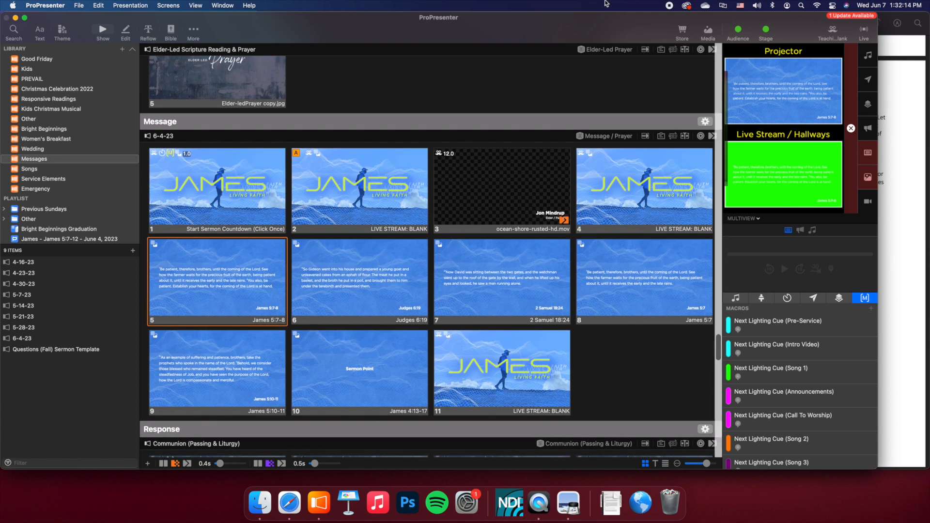